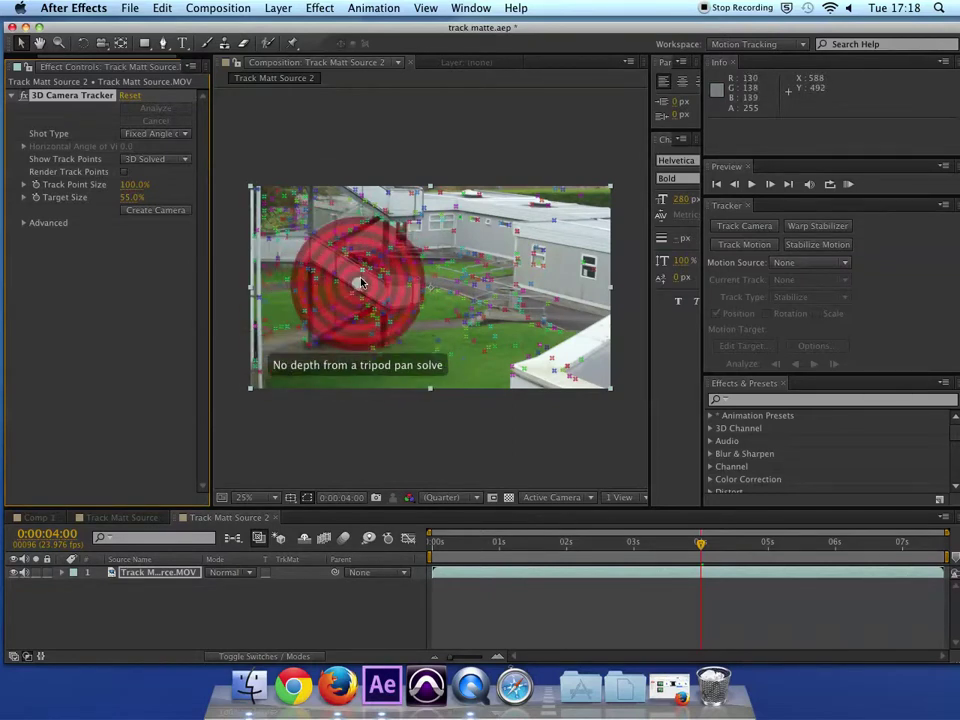
# Create a text layer and camera from the track points at the centre of the staircase in the tracked footage
pyautogui.click(354, 282)
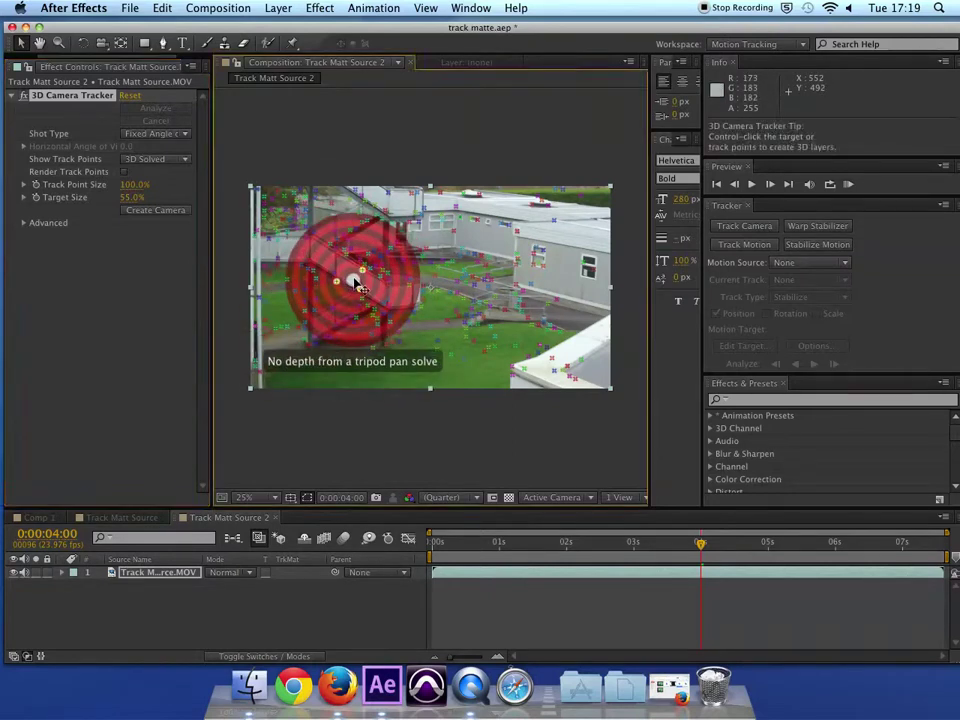
pyautogui.rightClick(357, 284)
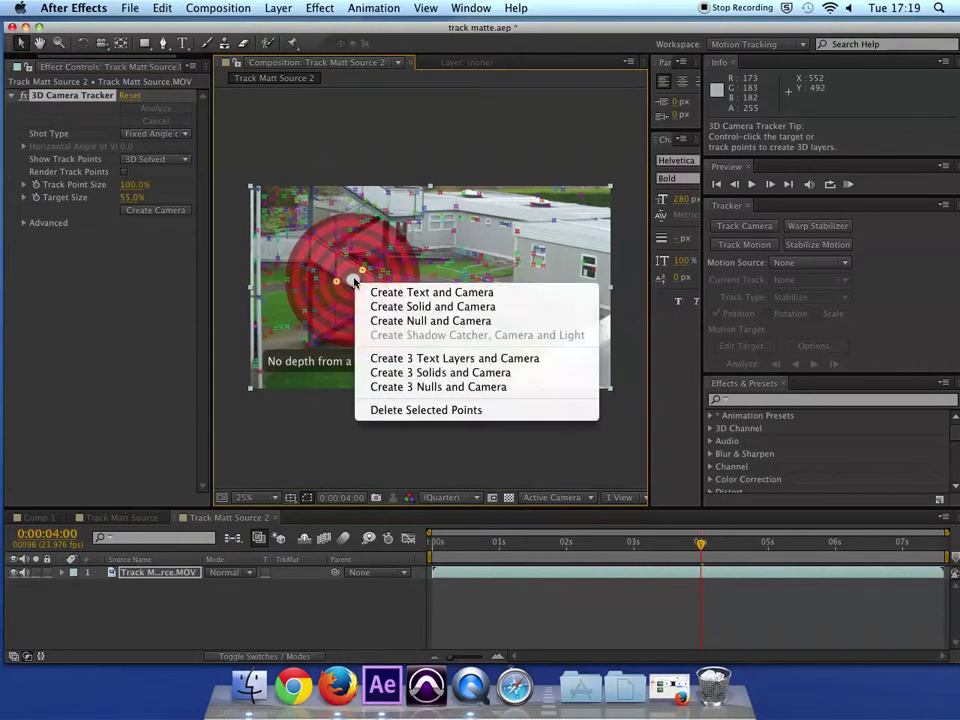
pyautogui.click(440, 293)
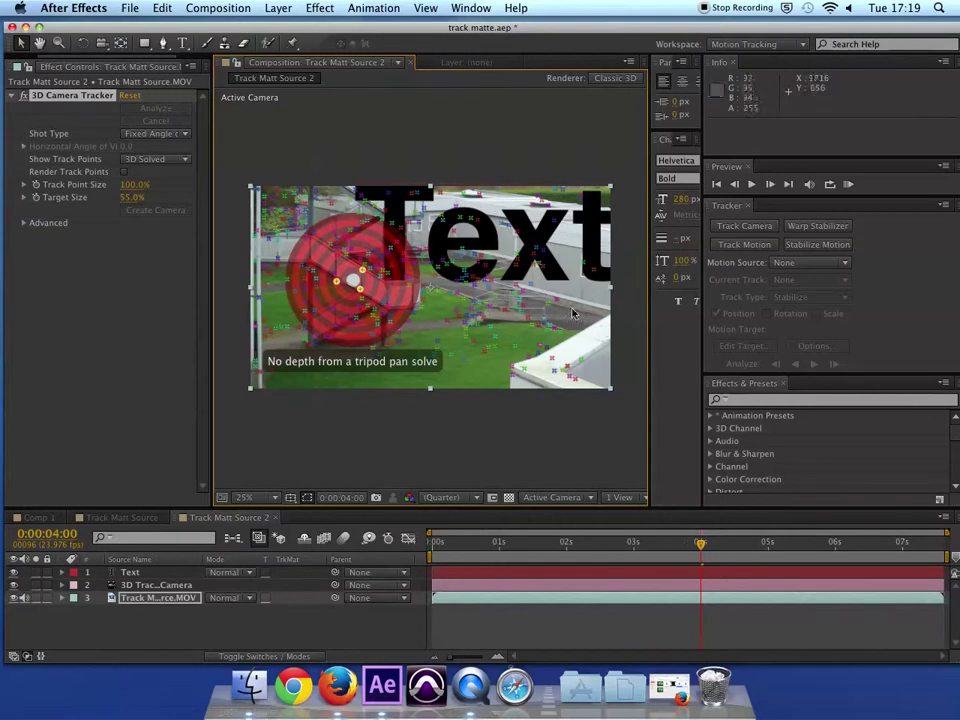
# Set the new text layer's font size to 127 px
pyautogui.click(684, 200)
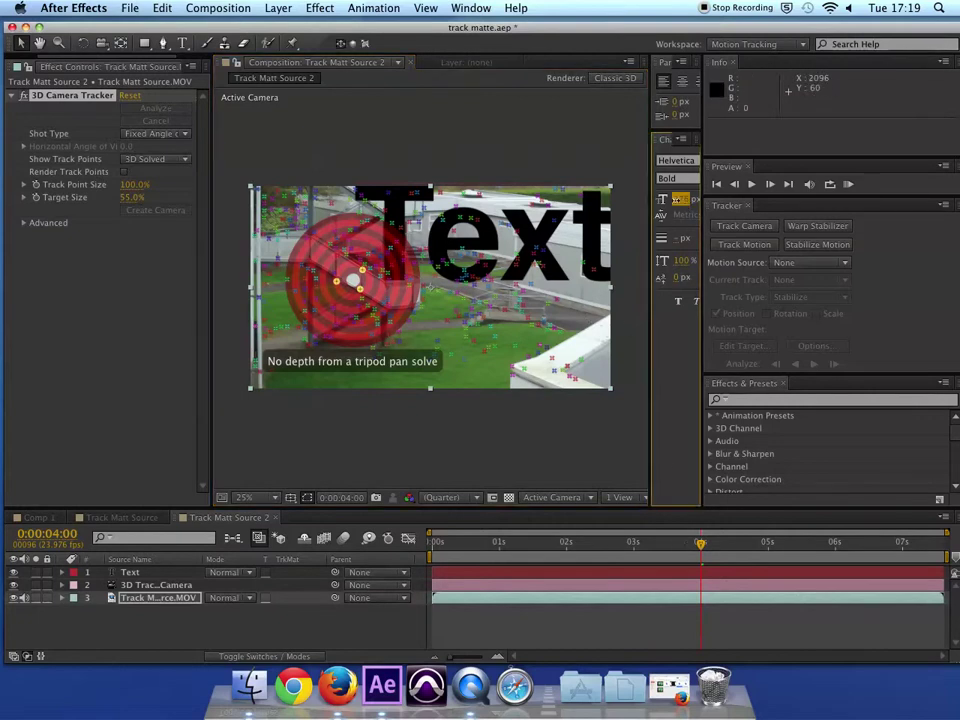
pyautogui.click(134, 574)
pyautogui.moveTo(677, 209); pyautogui.dragTo(578, 252)
# Go to 0:00:00:18 and reposition the text so it starts at the white building's edge, at about 819, 545, -4124
pyautogui.moveTo(693, 557); pyautogui.dragTo(482, 552)
pyautogui.press('pagedown')
pyautogui.press('pagedown')
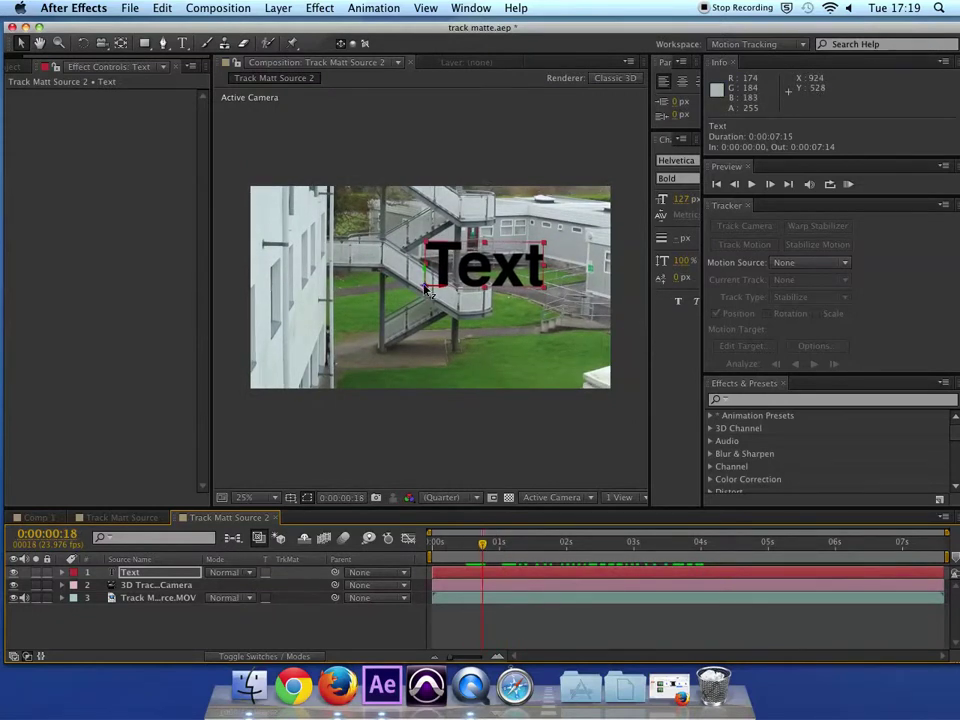
pyautogui.moveTo(440, 290); pyautogui.dragTo(422, 290)
pyautogui.moveTo(310, 266); pyautogui.dragTo(324, 330)
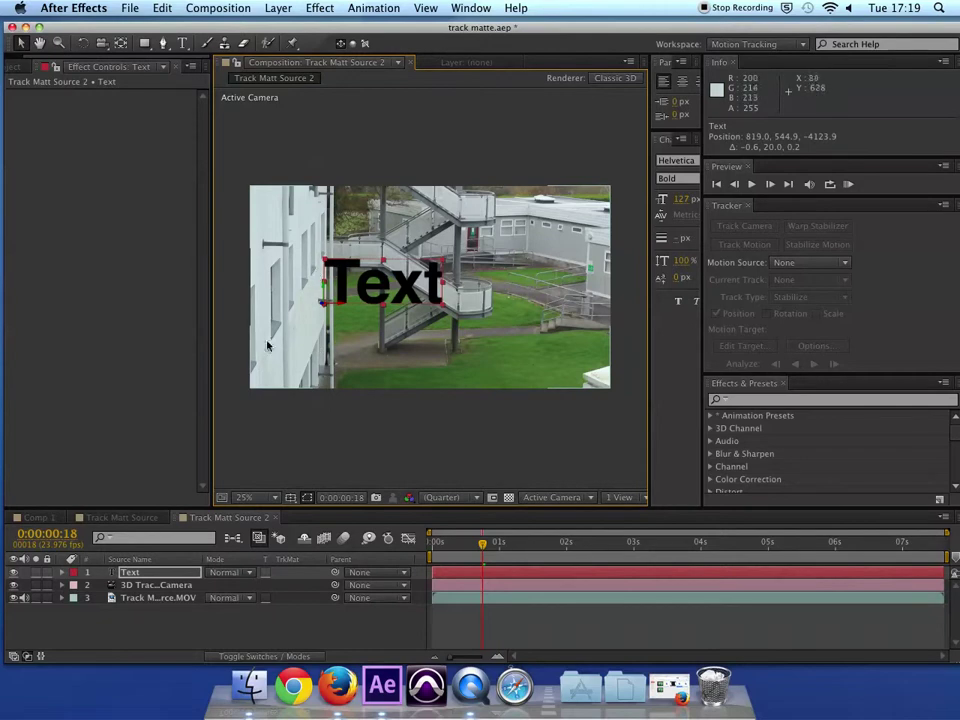
# Try to tilt the text about its X axis by about 17°
pyautogui.press('/')
pyautogui.hscroll(-10, 347, 341)
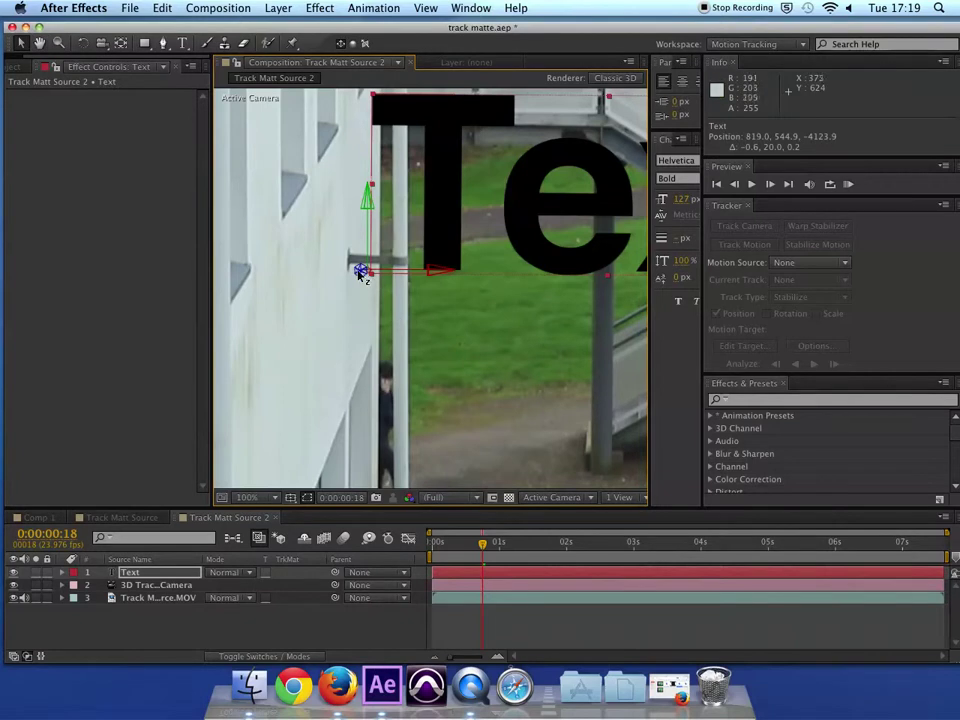
pyautogui.press('w')
pyautogui.moveTo(438, 270); pyautogui.dragTo(438, 283)
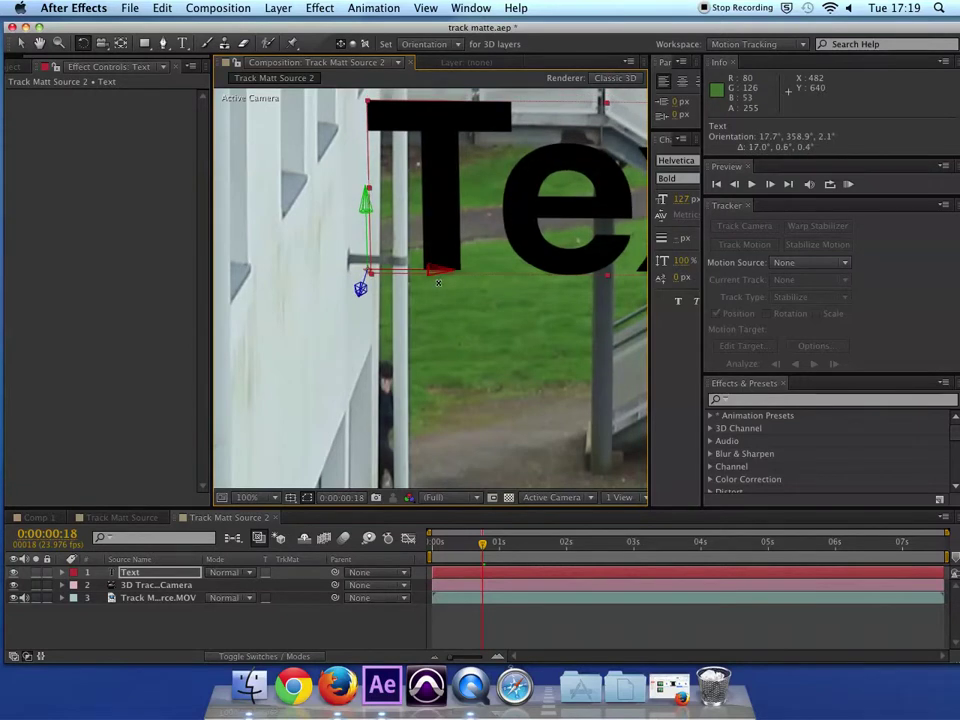
pyautogui.press('super+z')
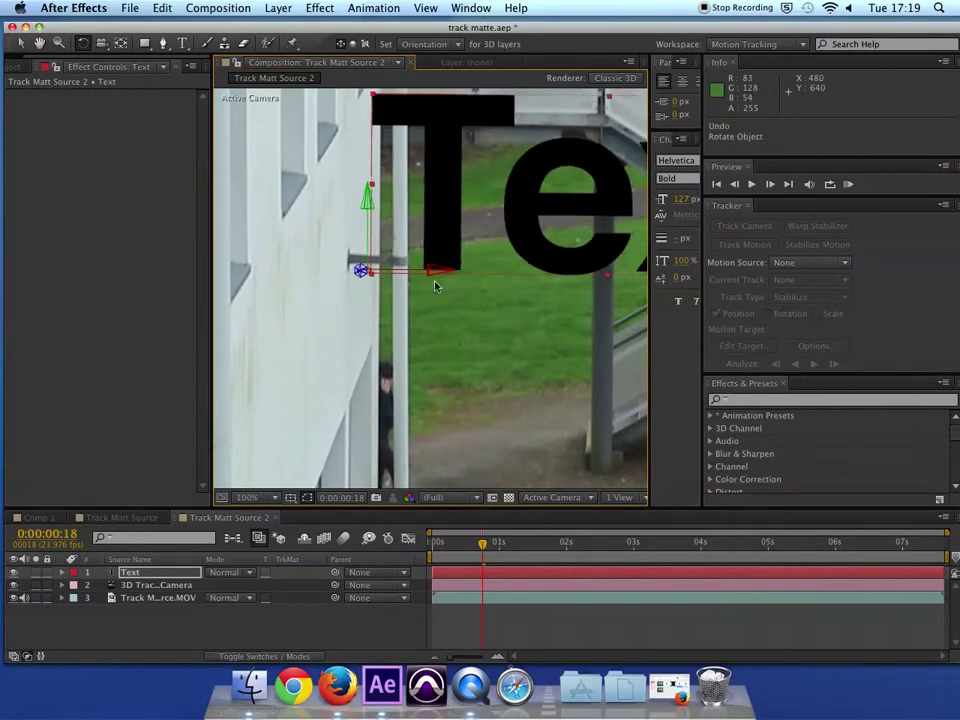
# Lower the text by about 23 units on its Y axis and tilt it about 10° around its X axis
pyautogui.press('v')
pyautogui.moveTo(367, 200); pyautogui.dragTo(368, 285)
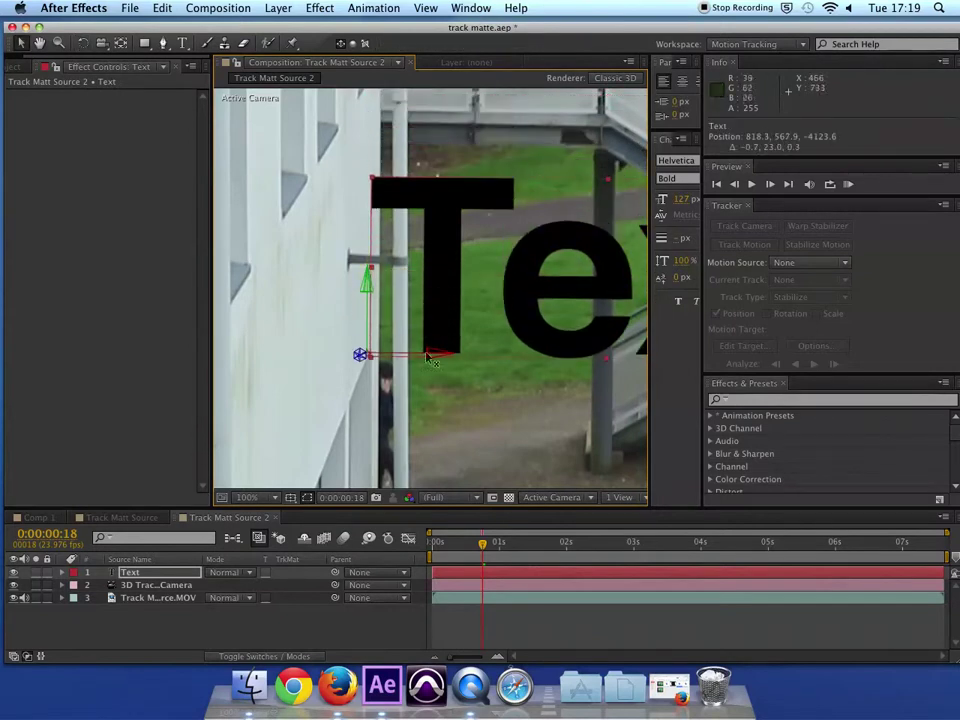
pyautogui.press('w')
pyautogui.moveTo(426, 352); pyautogui.dragTo(430, 360)
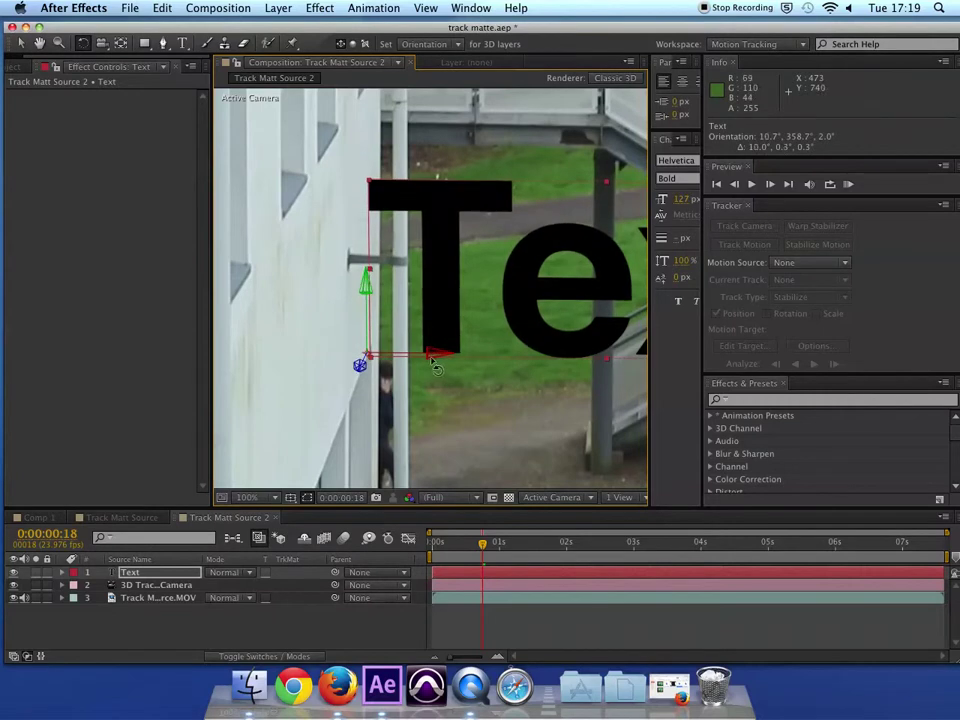
# Move the text onto the white building, partly outside the frame, at about 664, 575, -4062
pyautogui.press(',')
pyautogui.press(',')
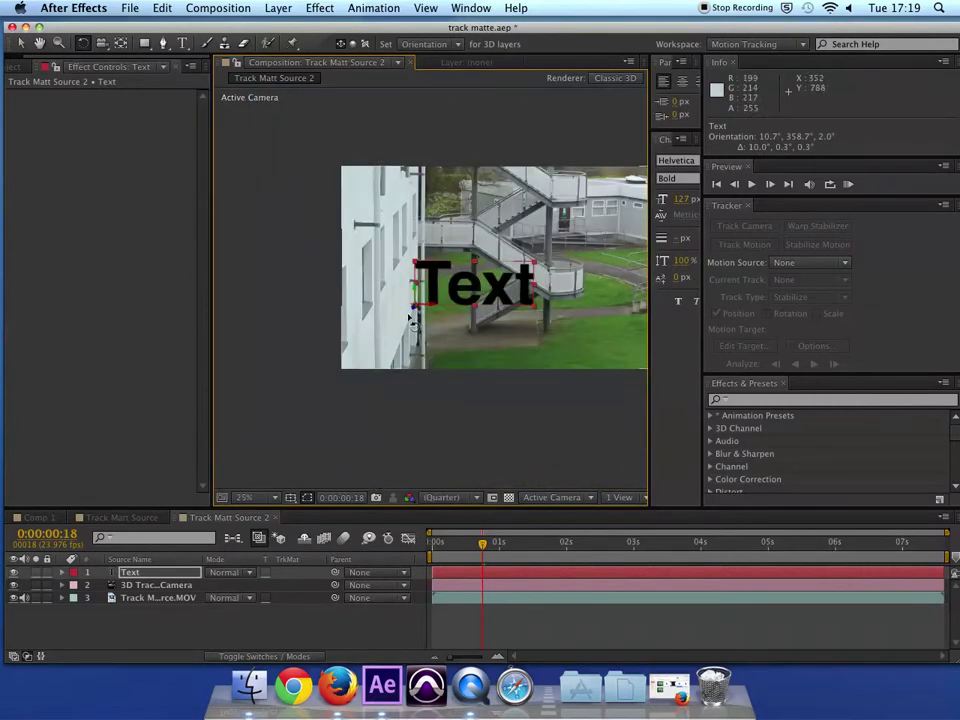
pyautogui.moveTo(417, 312); pyautogui.dragTo(448, 336)
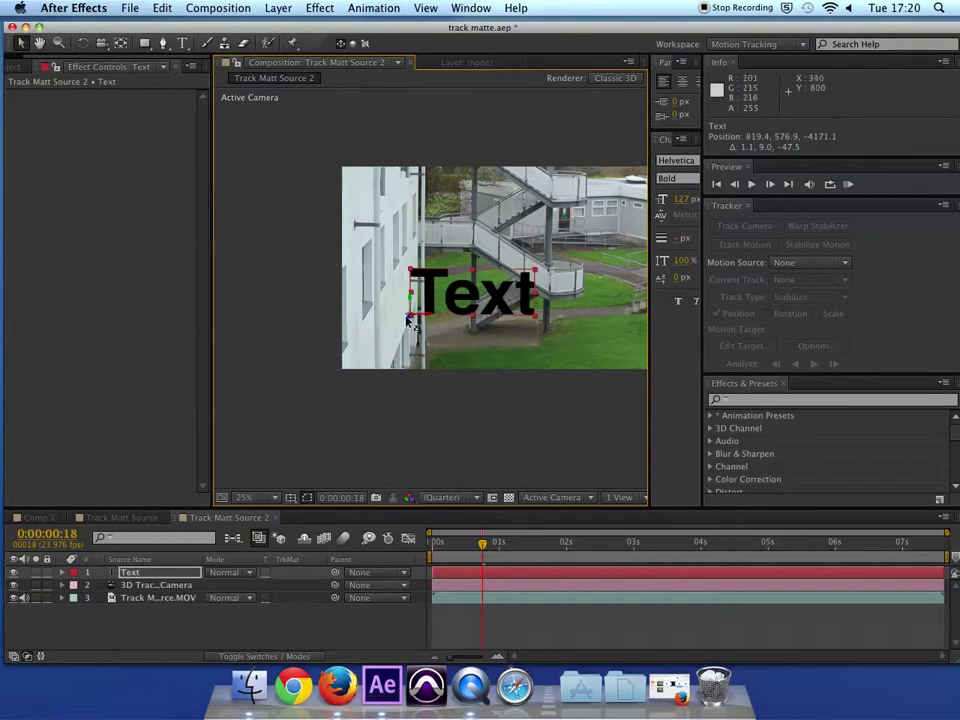
pyautogui.moveTo(410, 318); pyautogui.dragTo(380, 320)
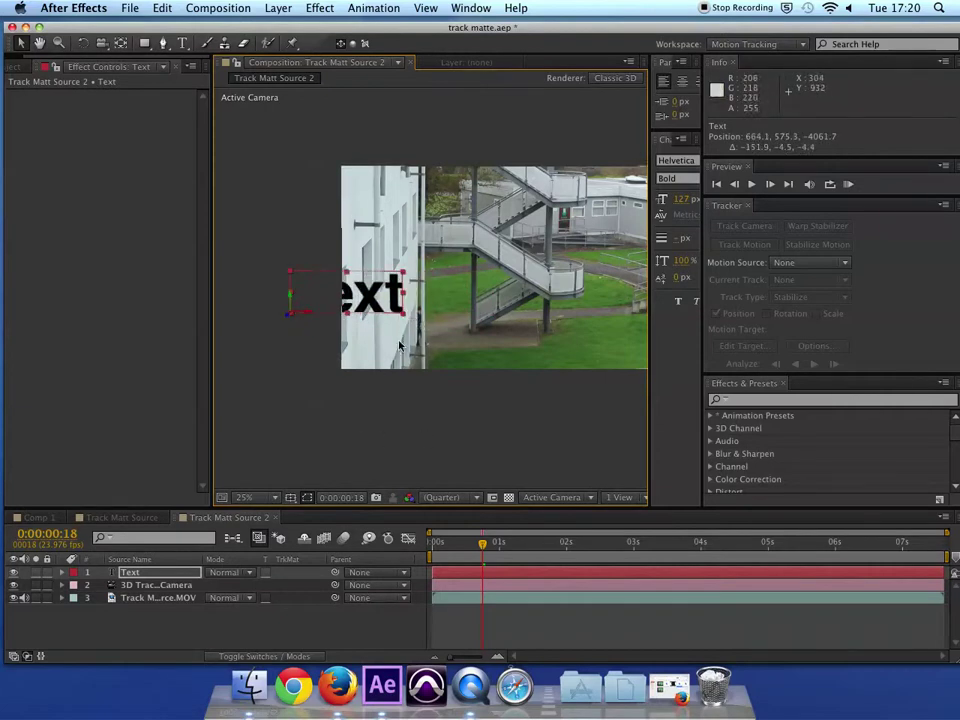
# Create a green 1920 x 1080 px solid above the text layer and hide it
pyautogui.rightClick(153, 620)
pyautogui.moveTo(300, 502)
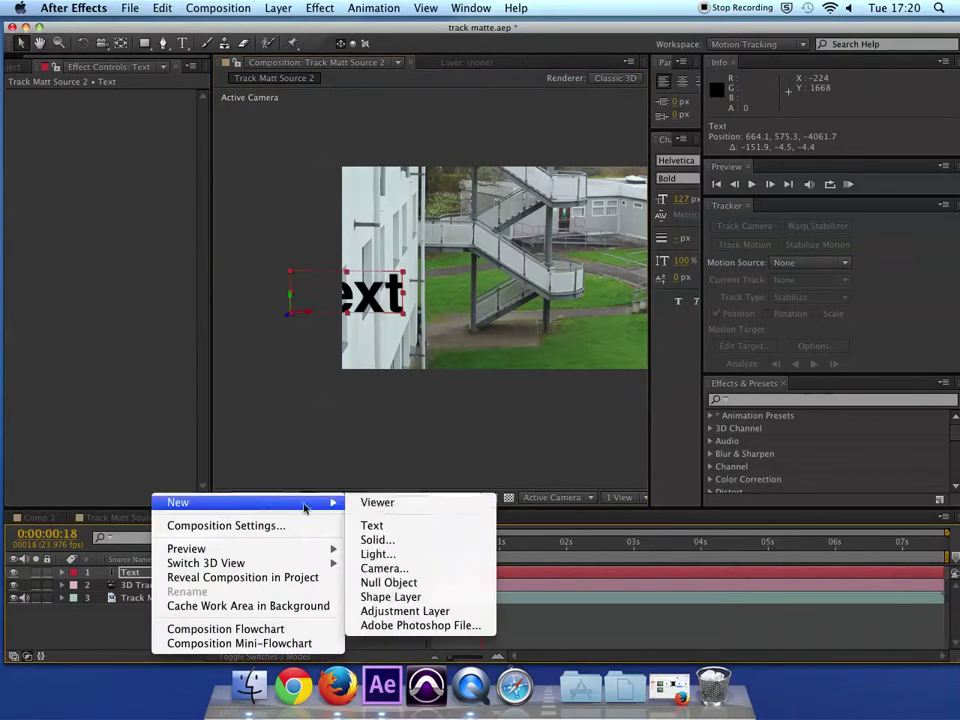
pyautogui.click(377, 539)
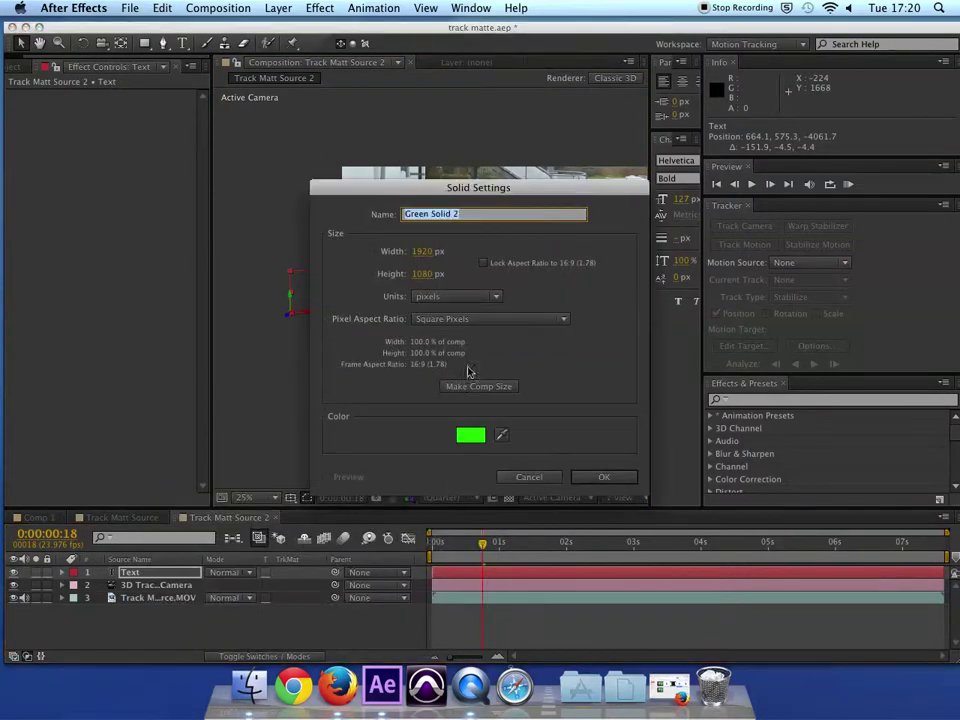
pyautogui.click(603, 477)
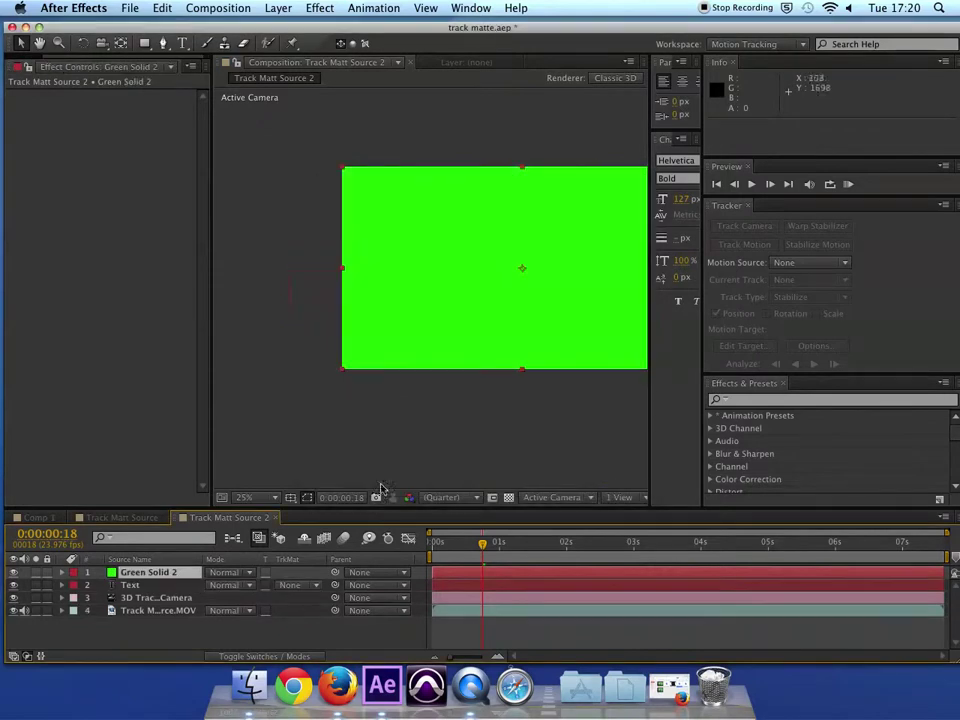
pyautogui.click(14, 573)
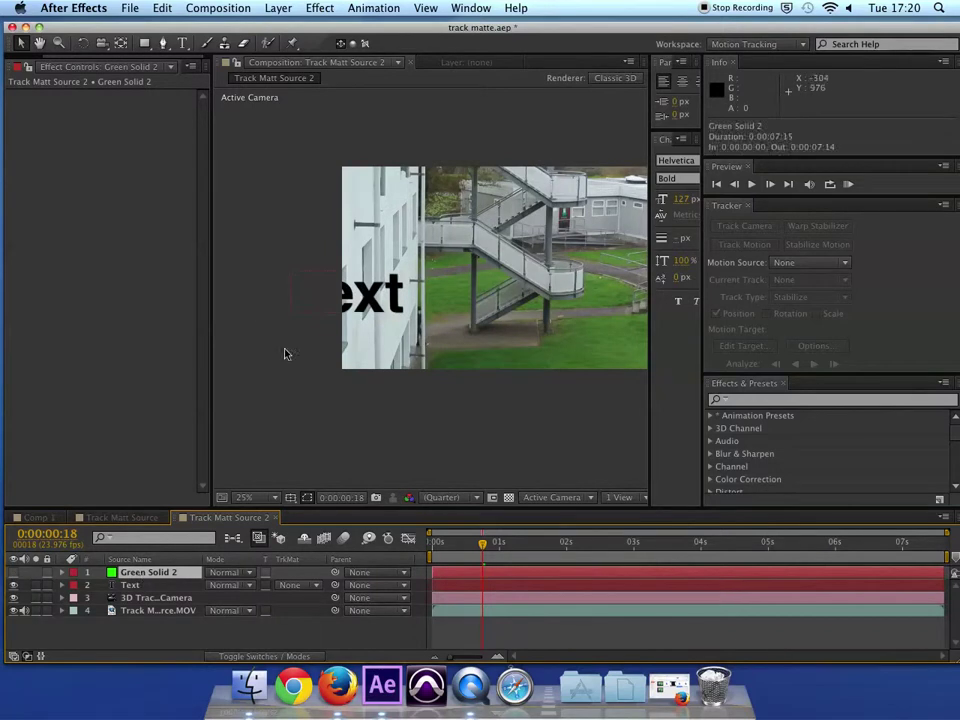
# Draw a narrow four-point Pen mask on the hidden green solid over the gap between the building wall and the white pole
pyautogui.click(163, 43)
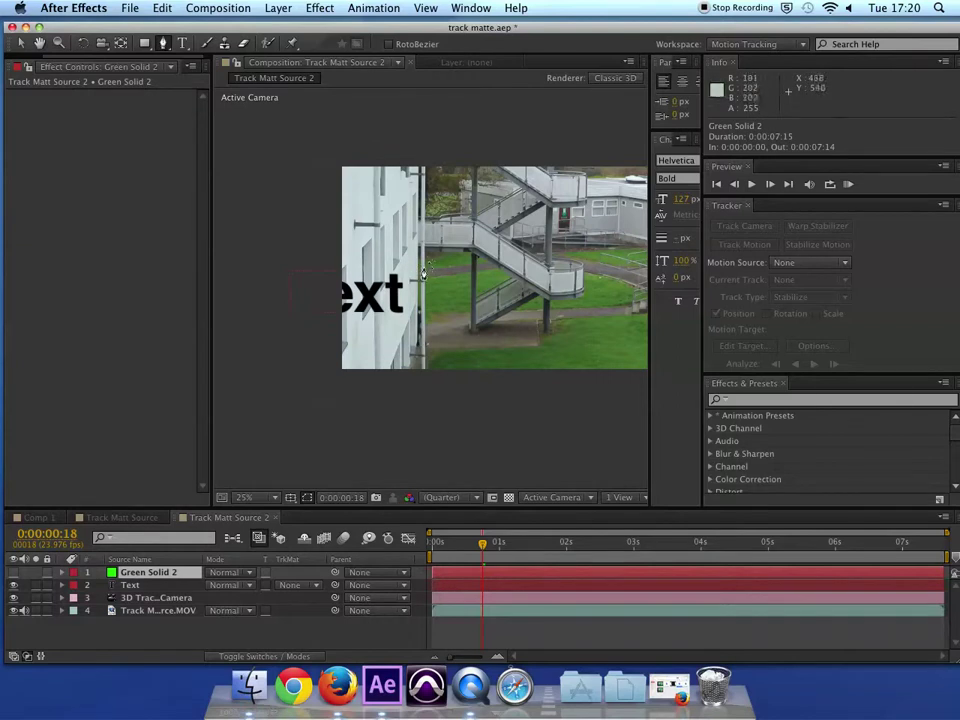
pyautogui.scroll(2, 424, 272)
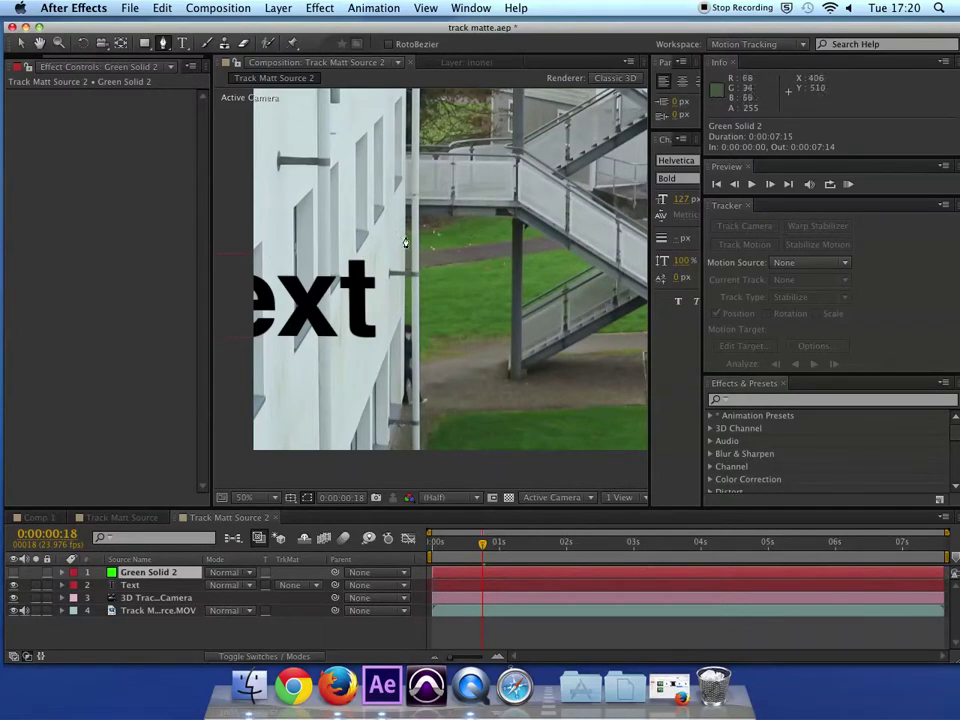
pyautogui.click(403, 243)
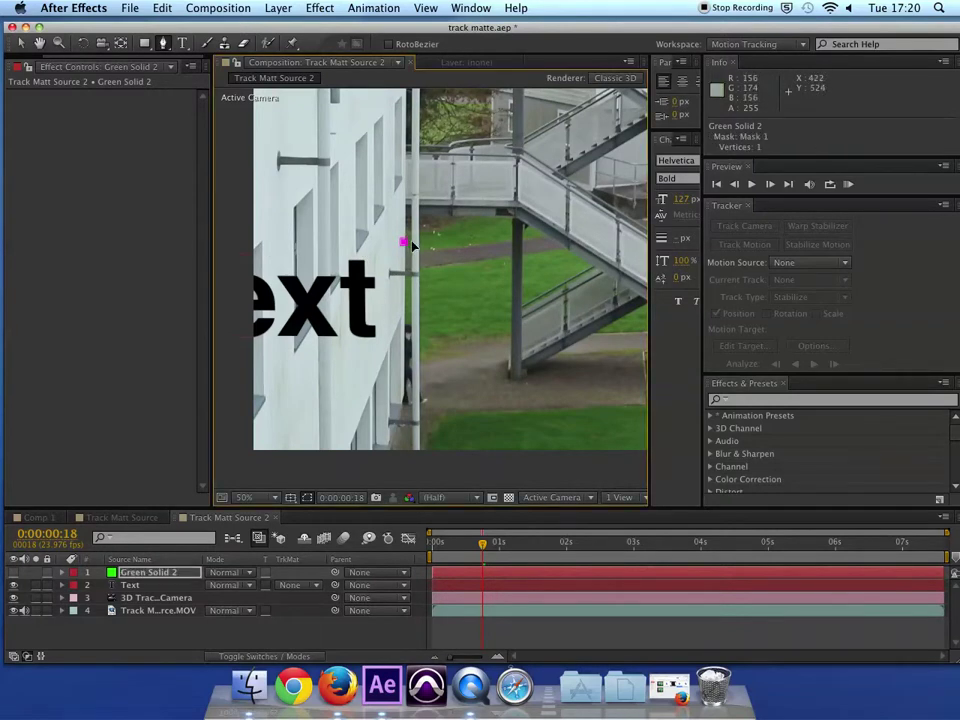
pyautogui.press('.')
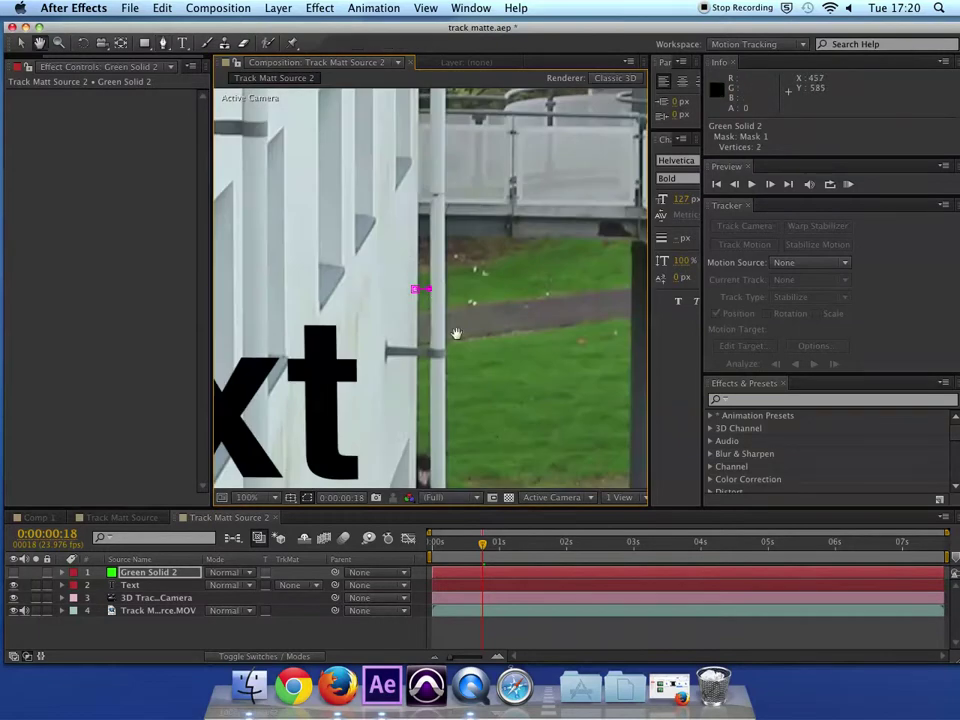
pyautogui.moveTo(456, 339); pyautogui.dragTo(460, 185)
pyautogui.click(437, 393)
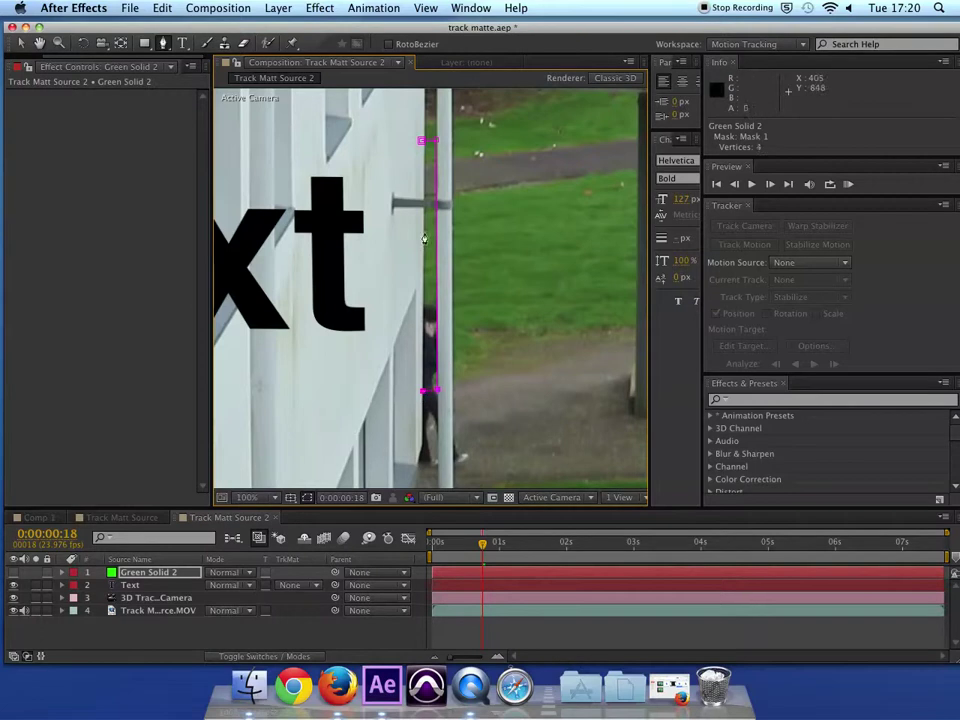
pyautogui.click(421, 145)
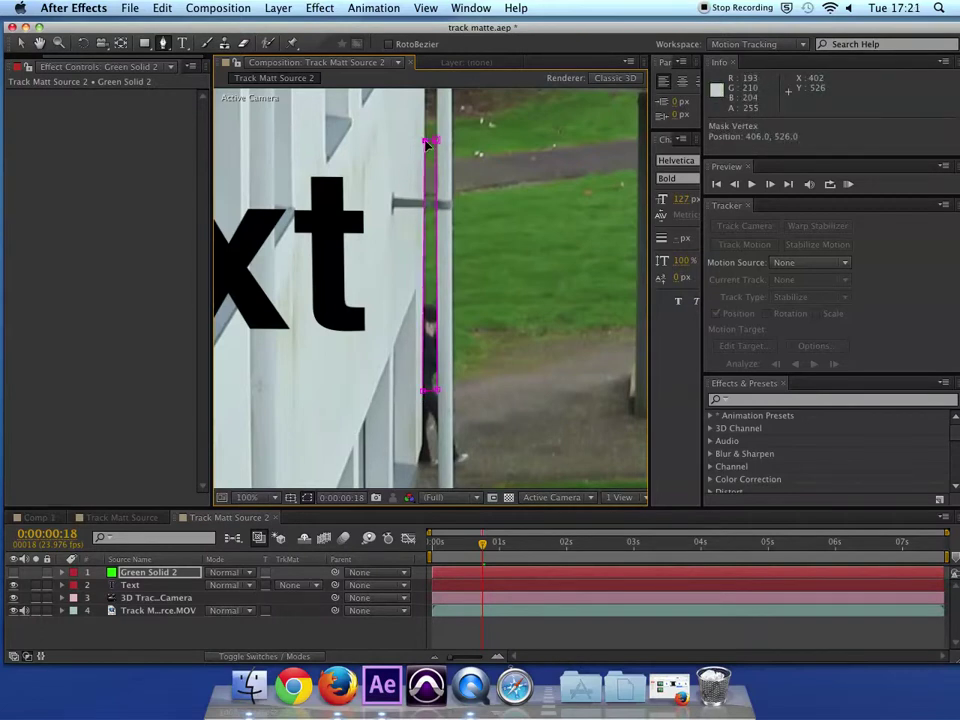
# Draw a five-point mask on the green solid around the grass and path between the white pole and the staircase post
pyautogui.moveTo(550, 225); pyautogui.dragTo(450, 214)
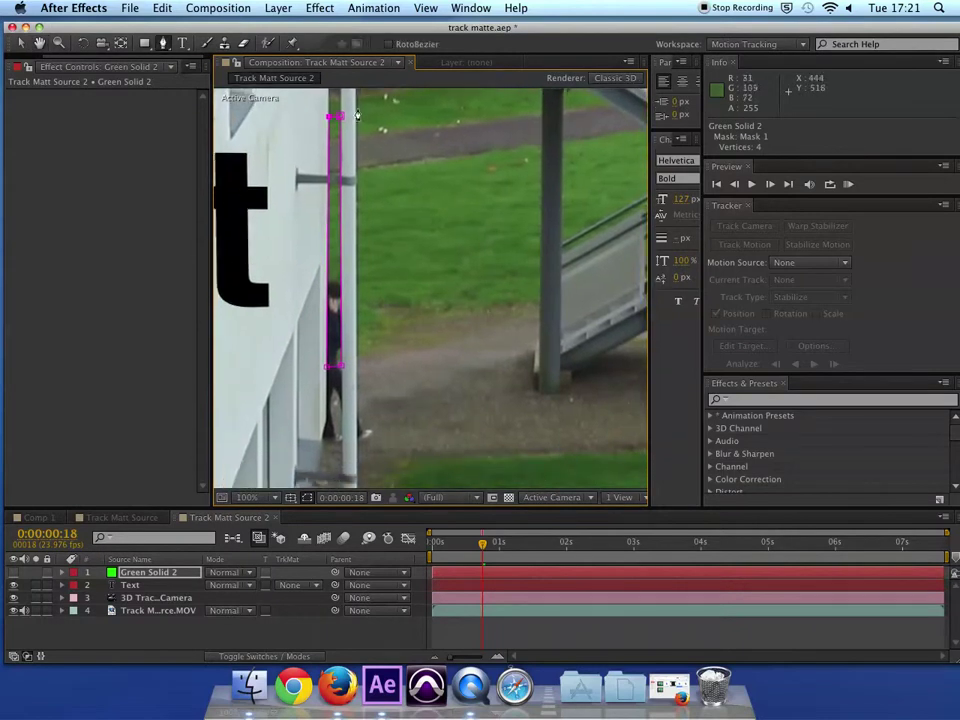
pyautogui.moveTo(375, 128); pyautogui.dragTo(378, 155)
pyautogui.click(544, 122)
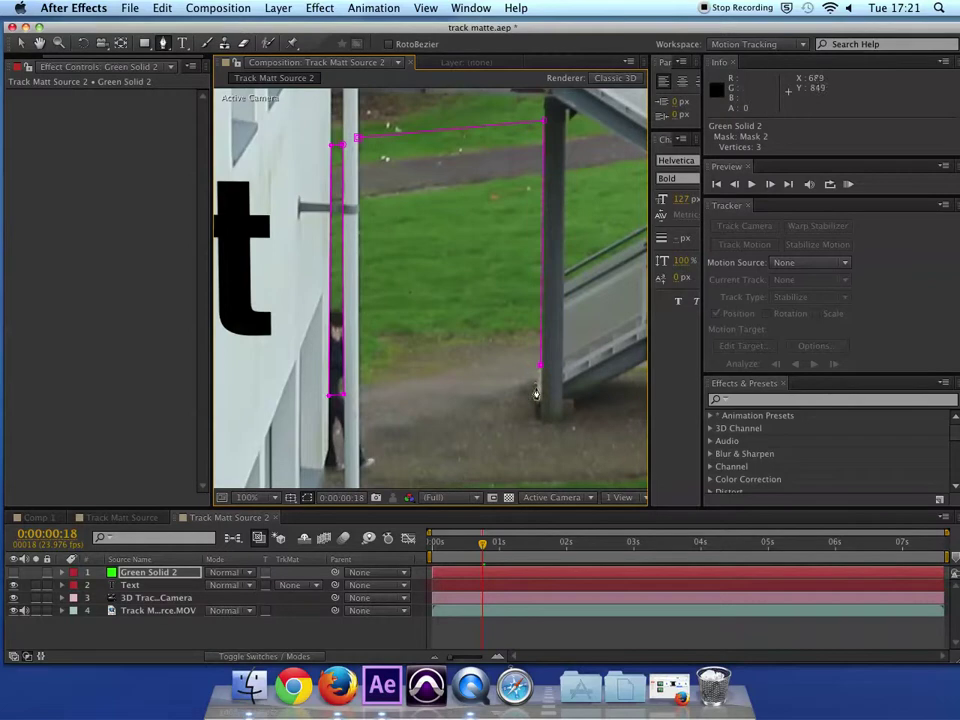
pyautogui.click(358, 411)
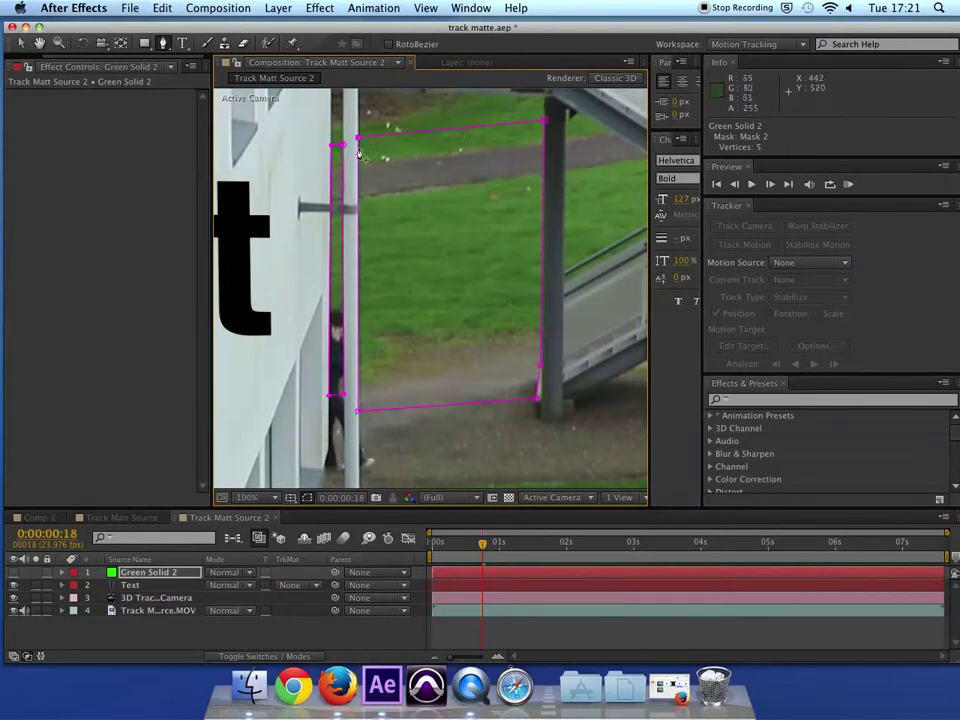
# Draw a triangular mask on the green solid over the grass between the staircase post, lower handrail and upper flight
pyautogui.hscroll(5, 497, 240)
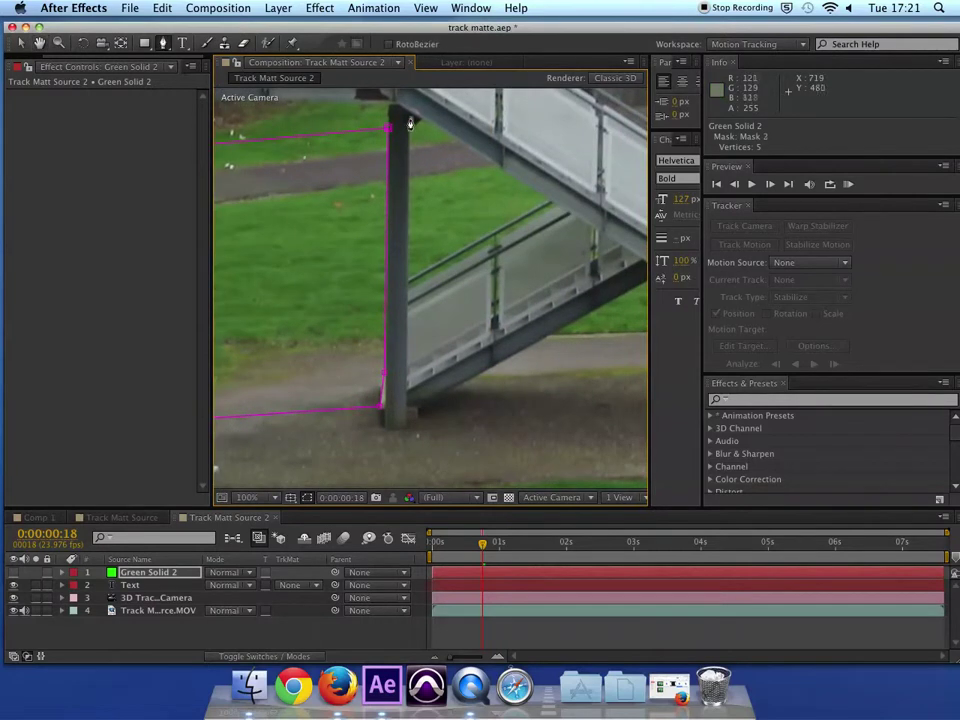
pyautogui.click(407, 280)
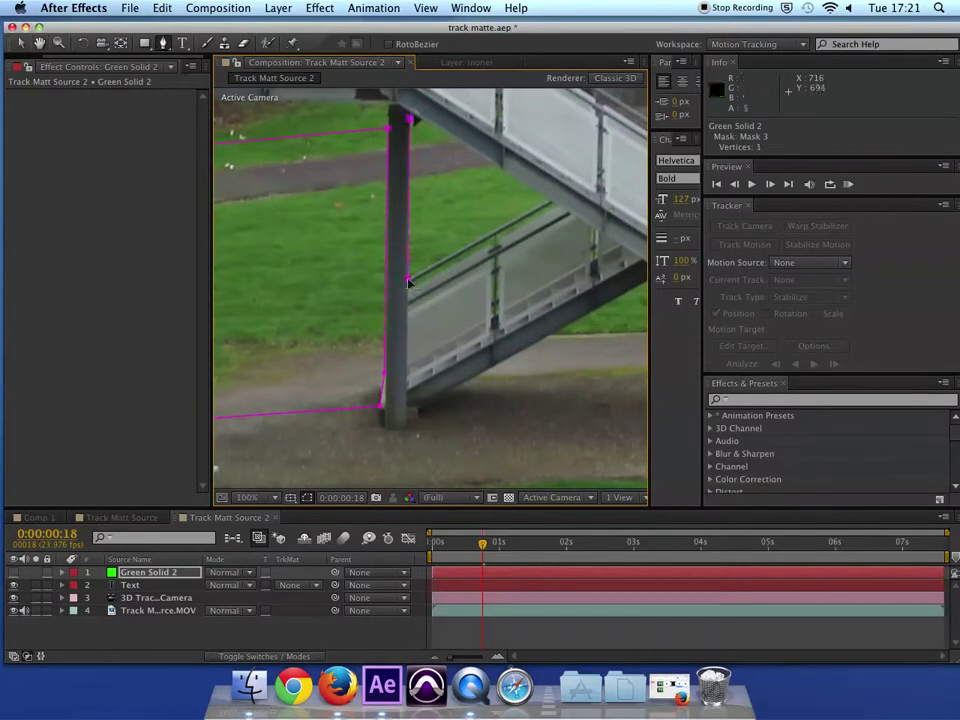
pyautogui.click(548, 203)
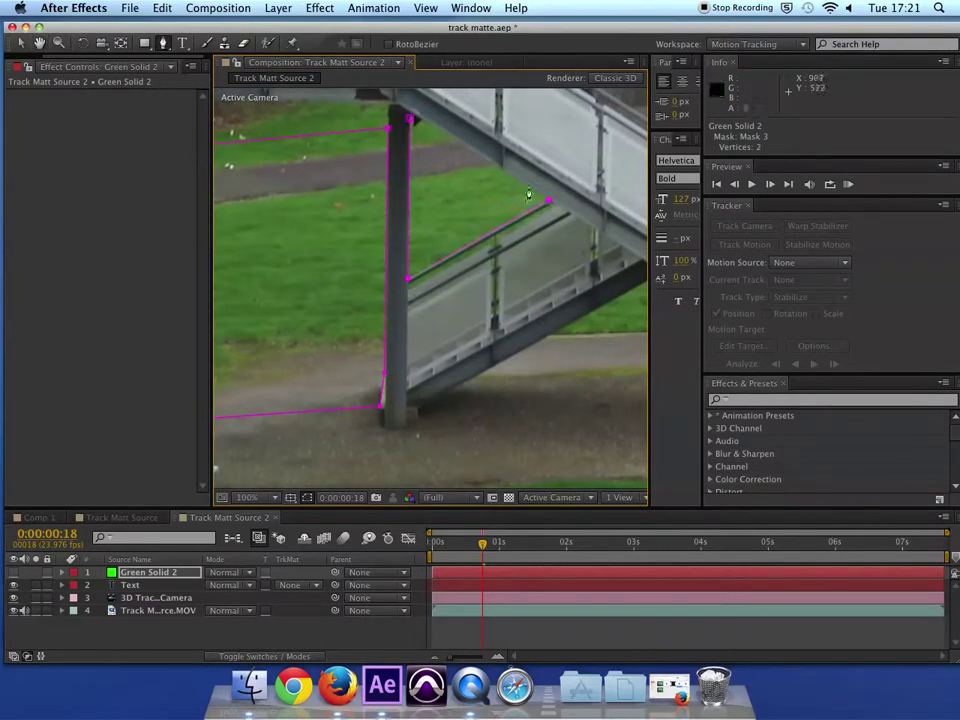
pyautogui.click(410, 120)
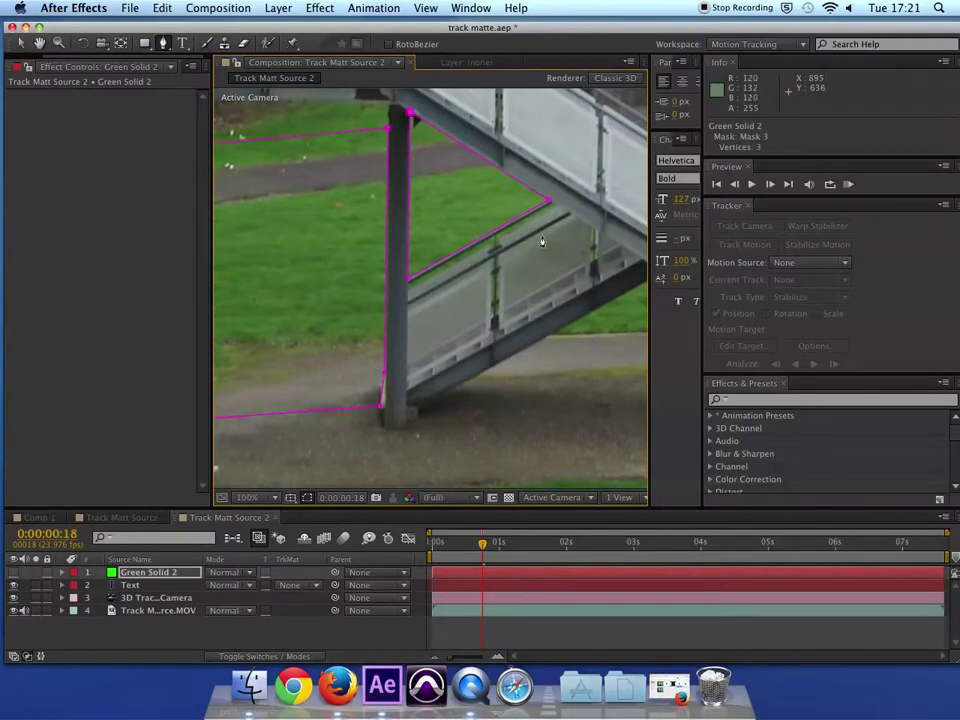
# Draw a thin four-point mask on the green solid along the gap beneath the lower flight's upper handrail
pyautogui.press('.')
pyautogui.moveTo(582, 191); pyautogui.dragTo(461, 272)
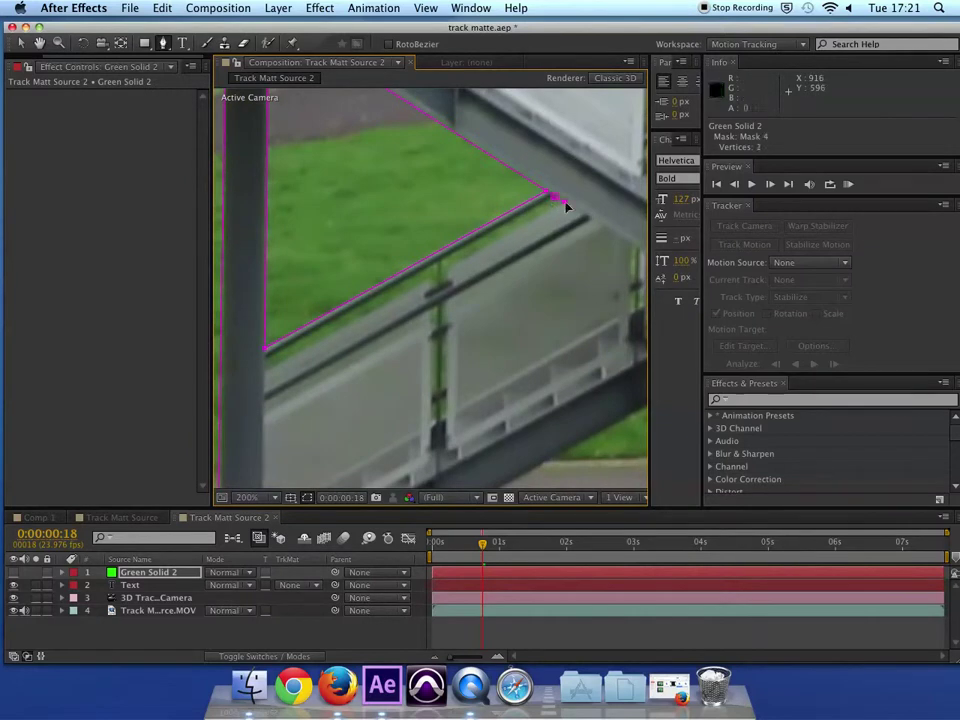
pyautogui.moveTo(353, 326); pyautogui.dragTo(394, 304)
pyautogui.click(307, 350)
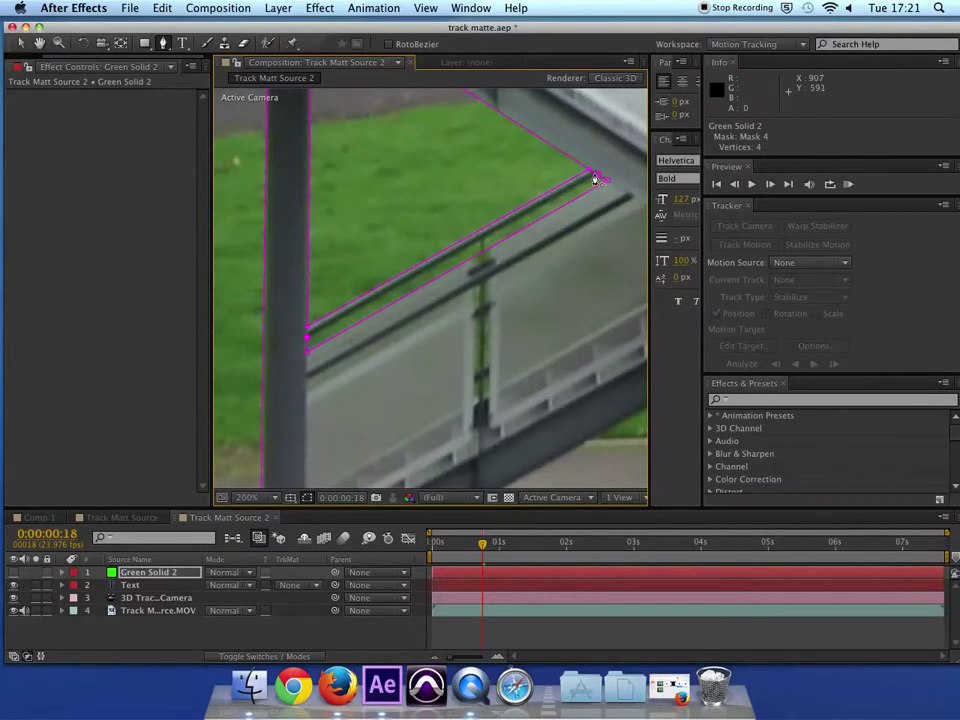
pyautogui.moveTo(486, 306); pyautogui.dragTo(362, 230)
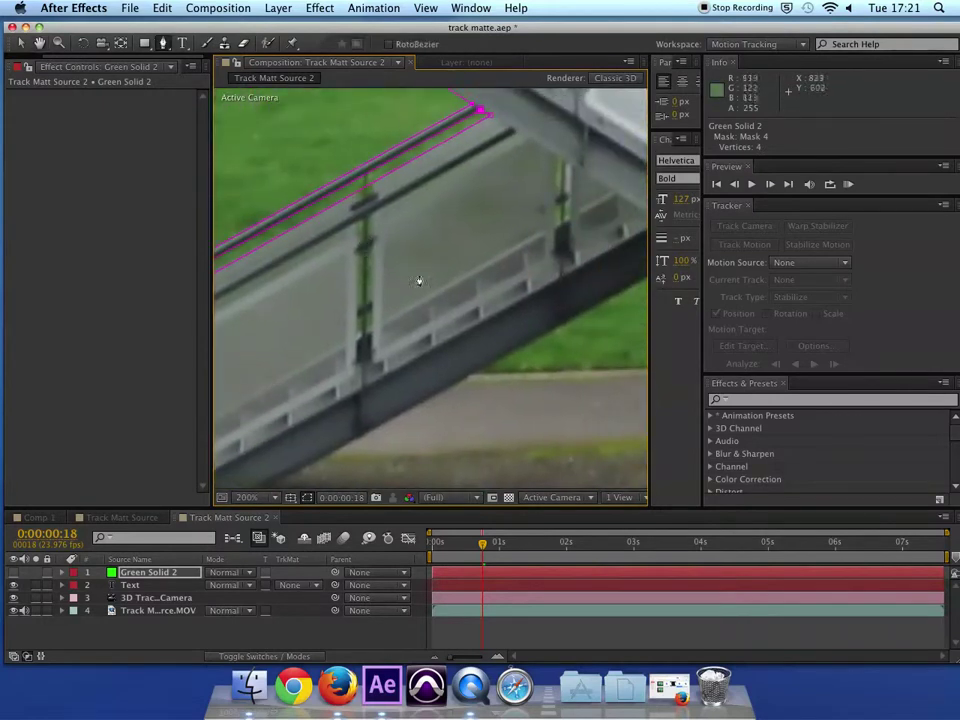
pyautogui.scroll(-4, 484, 181)
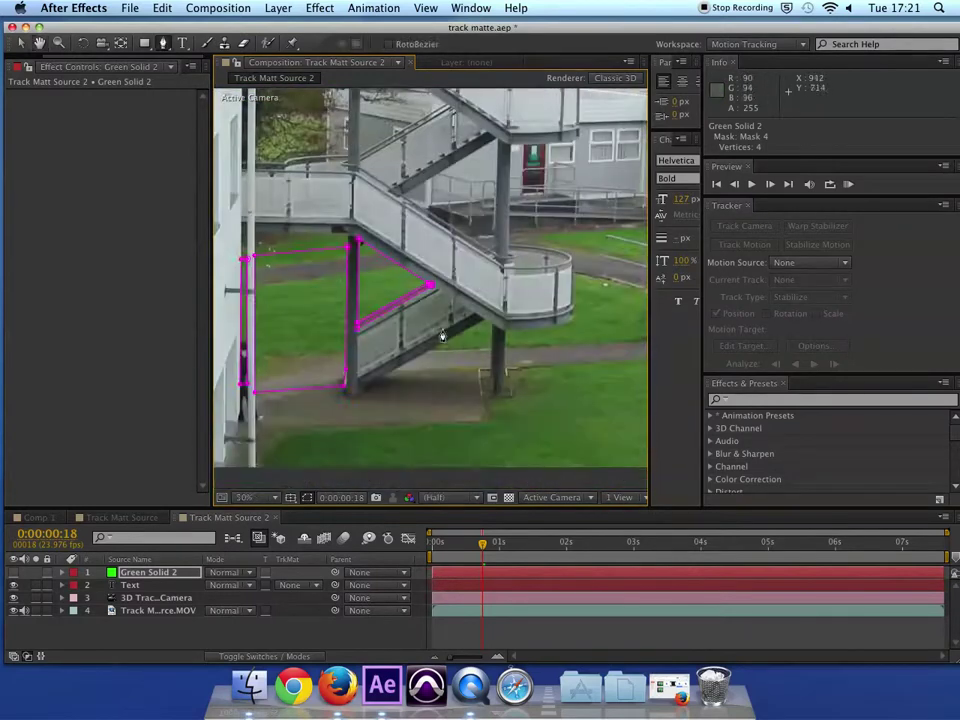
# At 0:00:01:00, draw a four-point mask on the green solid over the gap beneath the lower flight, up to the right-hand post
pyautogui.press('pagedown')
pyautogui.press('pagedown')
pyautogui.press('pagedown')
pyautogui.press('pagedown')
pyautogui.press('pagedown')
pyautogui.press('pagedown')
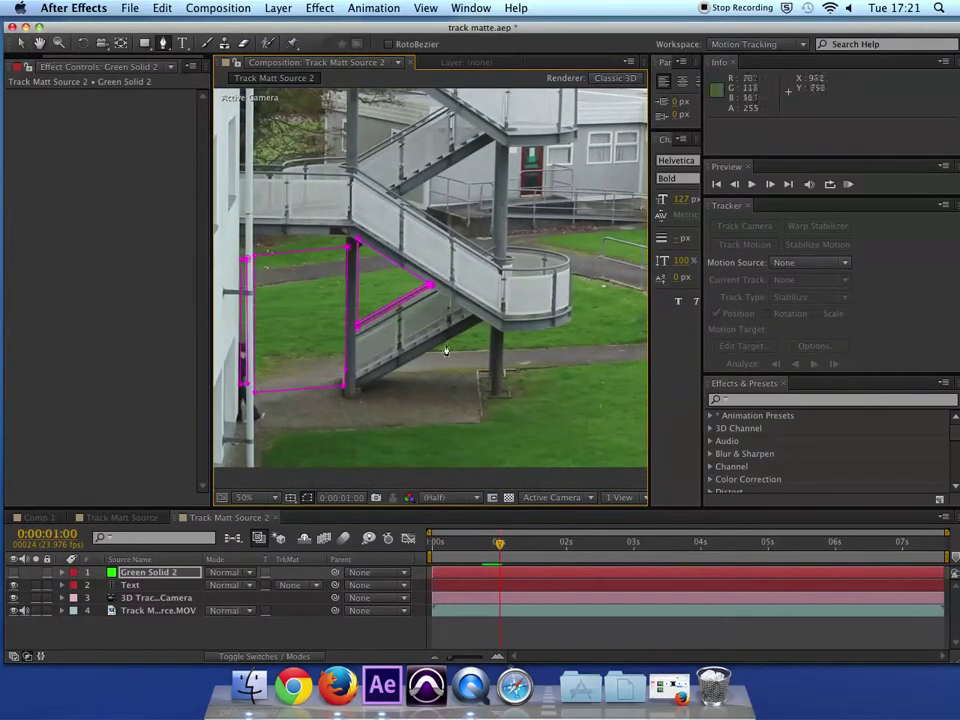
pyautogui.moveTo(486, 327); pyautogui.dragTo(519, 318)
pyautogui.click(535, 295)
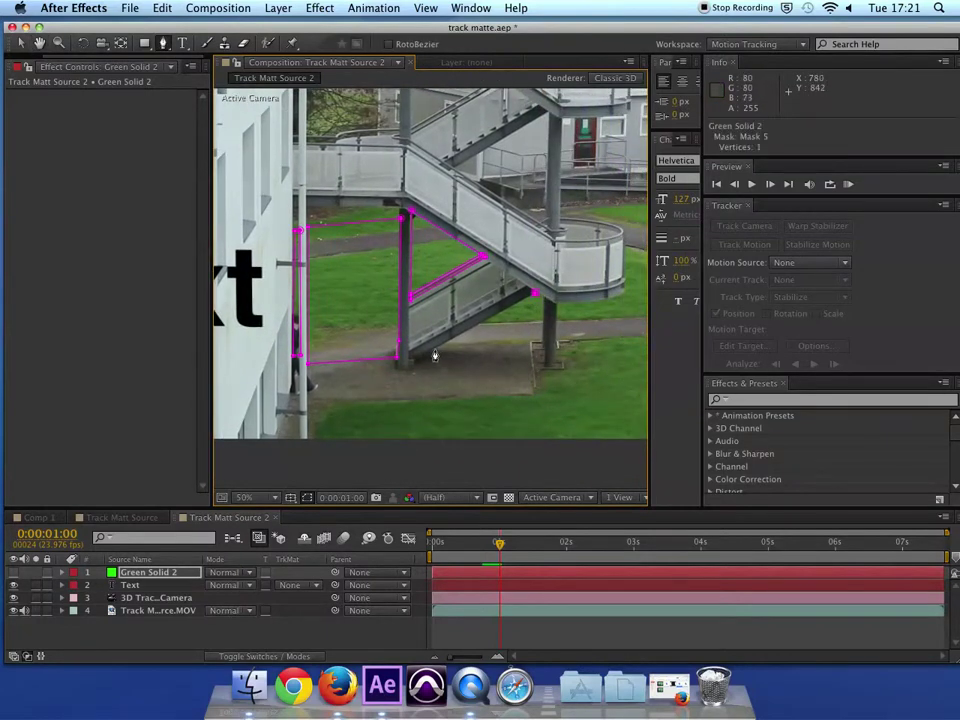
pyautogui.click(435, 350)
pyautogui.click(539, 345)
pyautogui.click(541, 345)
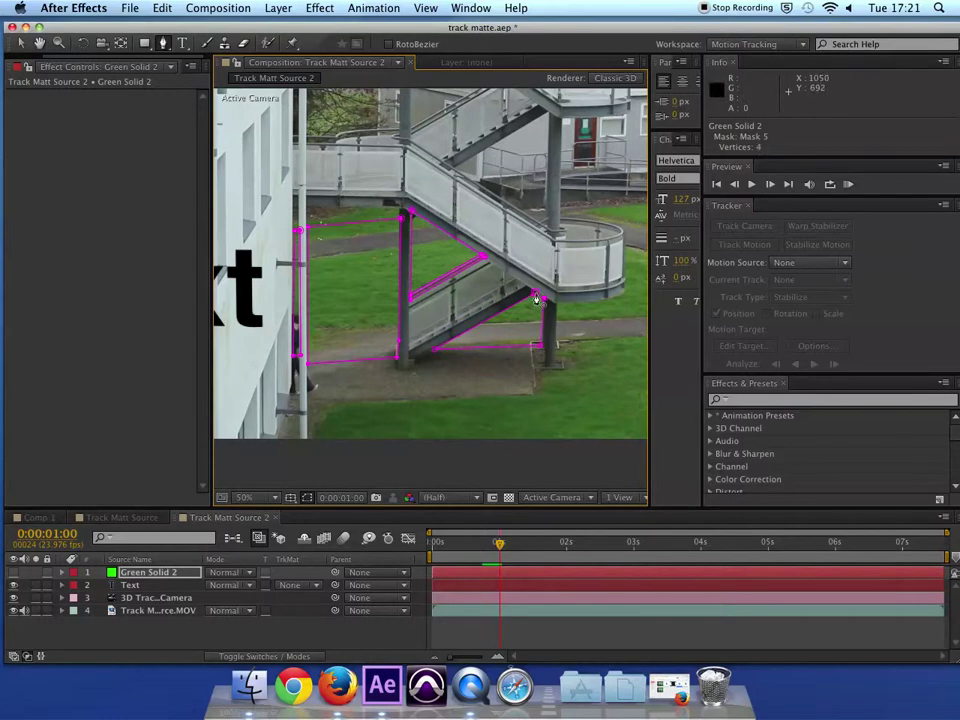
# Begin another mask on the green solid along the right-hand post, around the curved landing and down to the frame's bottom edge
pyautogui.press('space')
pyautogui.moveTo(589, 262); pyautogui.dragTo(506, 257)
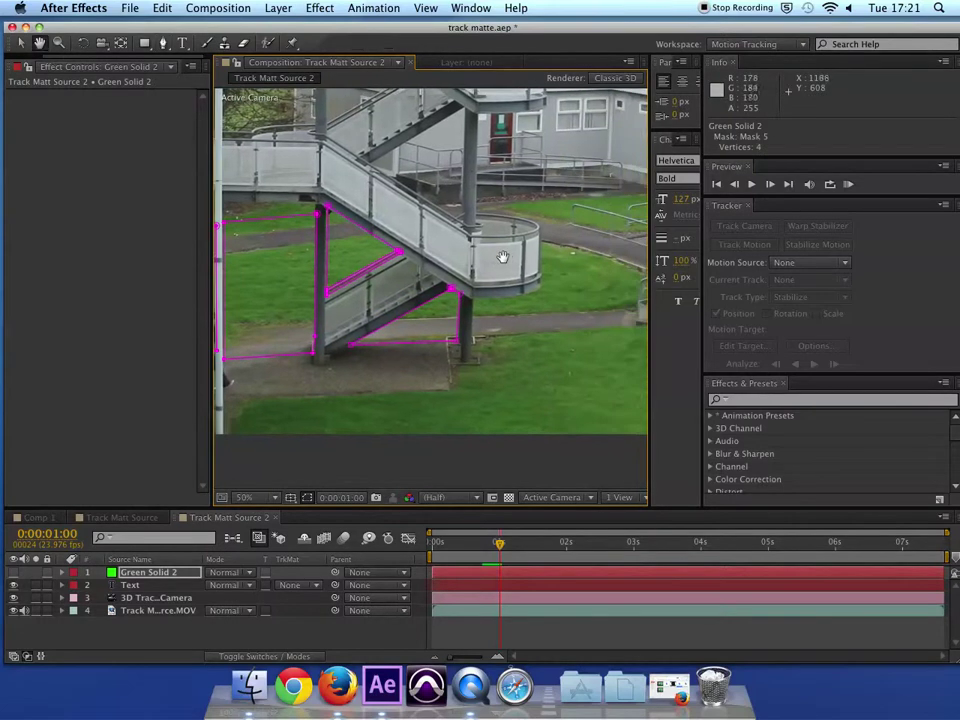
pyautogui.click(475, 192)
pyautogui.click(475, 213)
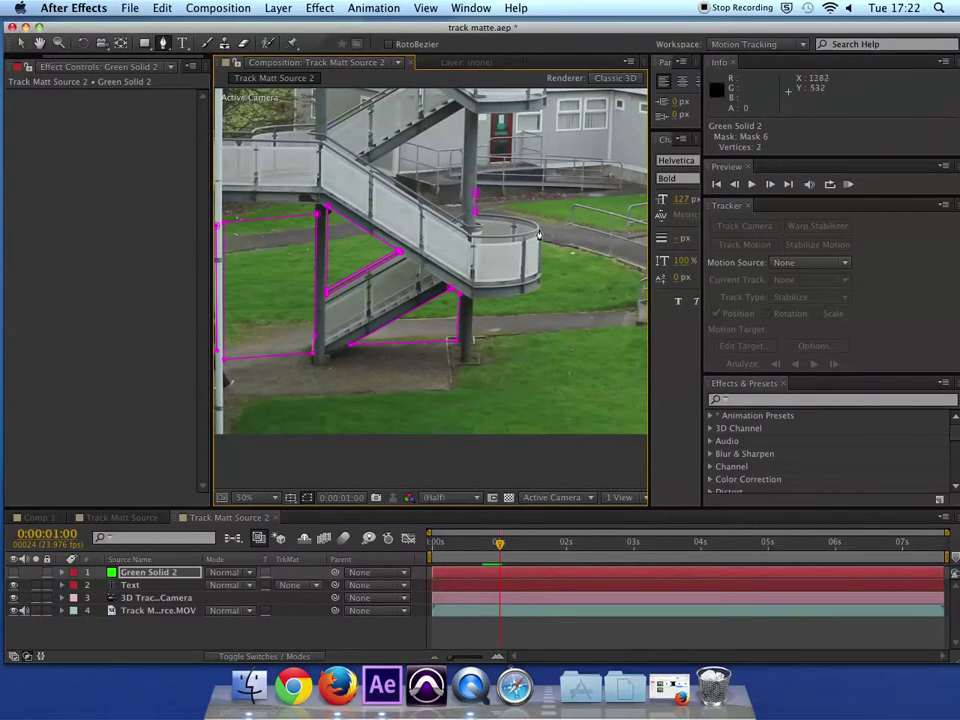
pyautogui.click(538, 226)
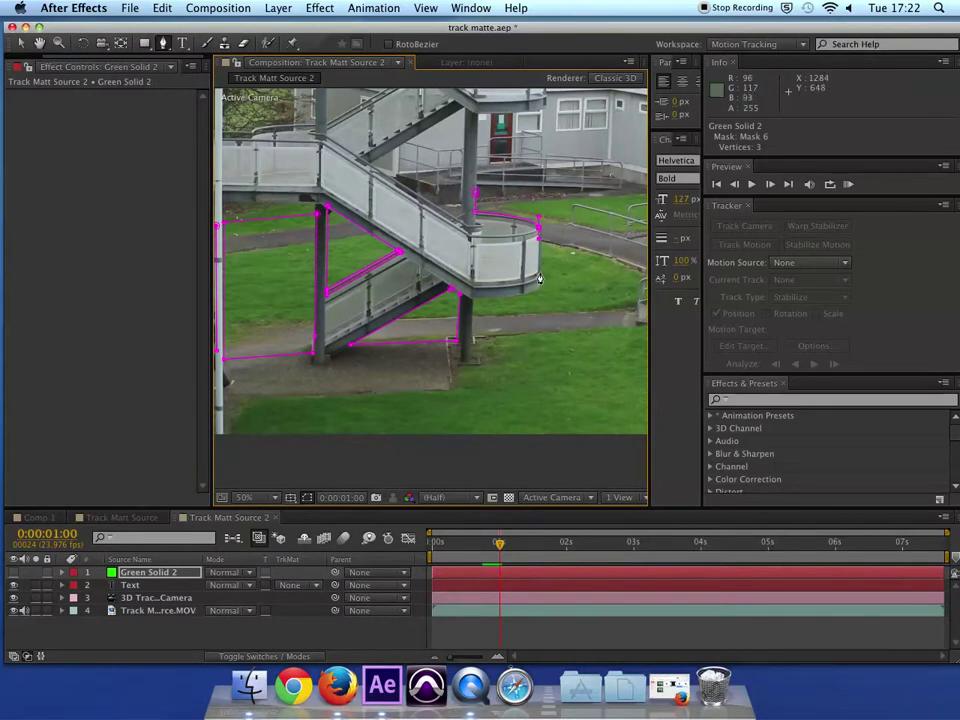
pyautogui.click(540, 271)
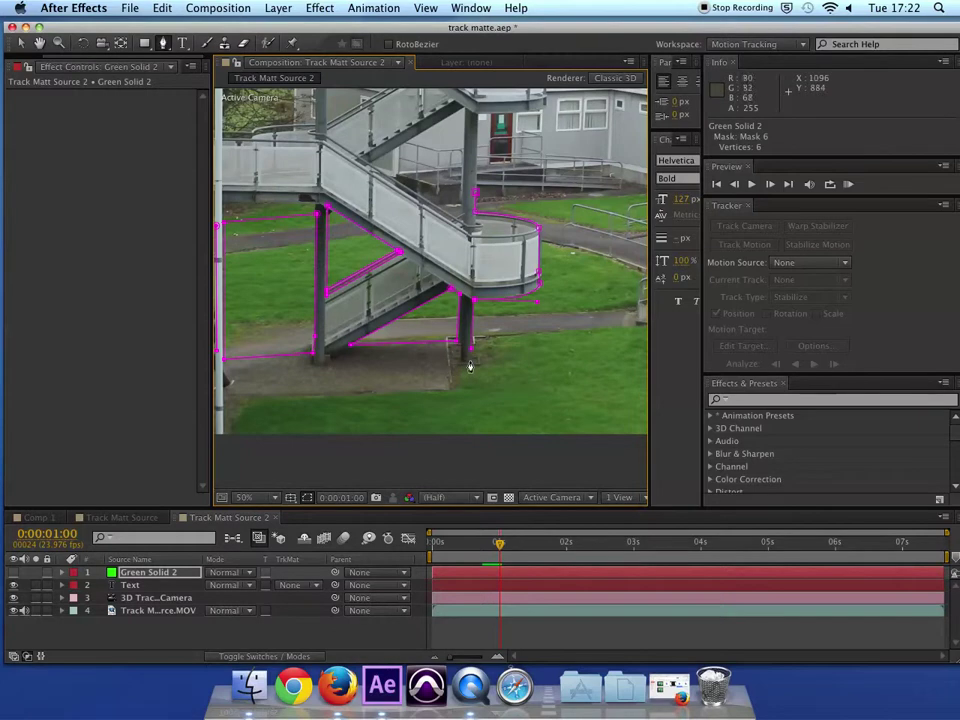
pyautogui.moveTo(519, 360); pyautogui.dragTo(358, 353)
pyautogui.press('g')
pyautogui.moveTo(526, 420); pyautogui.dragTo(388, 393)
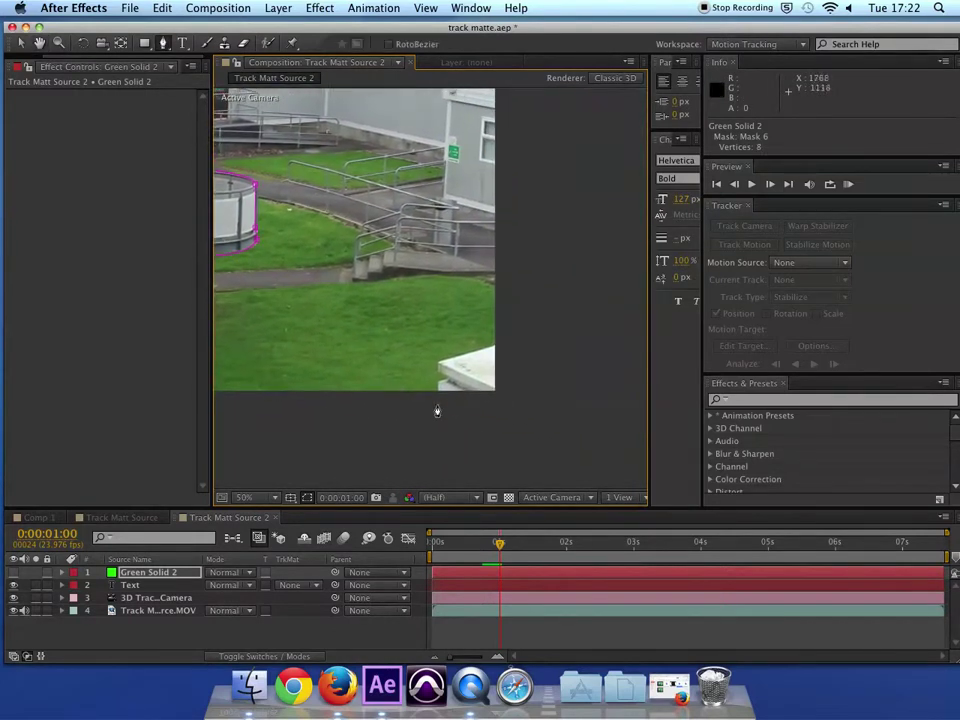
# Continue the mask around the white ledge and past the frame's right edge, and close it at the post above the curved landing
pyautogui.click(438, 395)
pyautogui.click(443, 385)
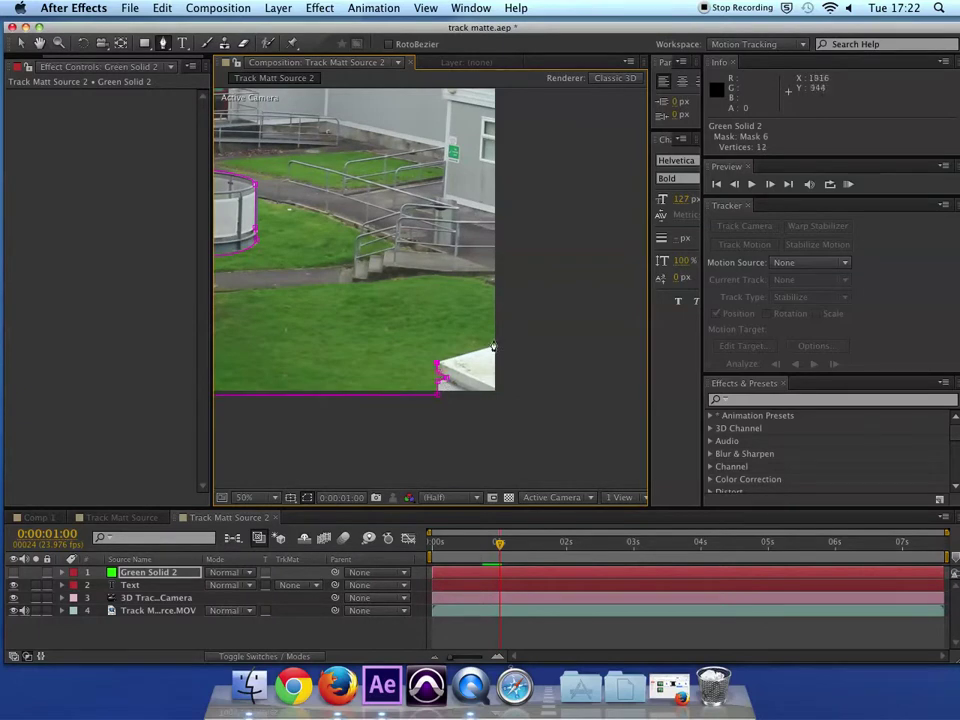
pyautogui.click(513, 346)
pyautogui.scroll(5, 560, 320)
pyautogui.click(573, 137)
pyautogui.click(229, 214)
pyautogui.moveTo(333, 225); pyautogui.dragTo(493, 165)
# Make Green Solid 2 visible and set the Text layer's track matte to Alpha Matte "Green Solid 2"
pyautogui.scroll(-1, 475, 270)
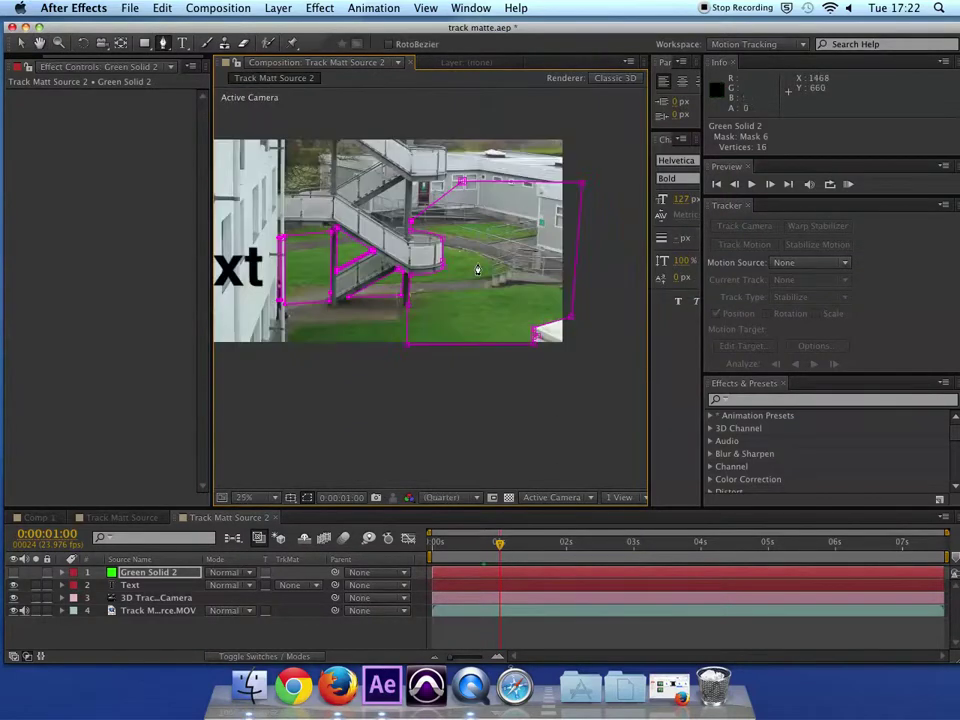
pyautogui.scroll(-1, 478, 268)
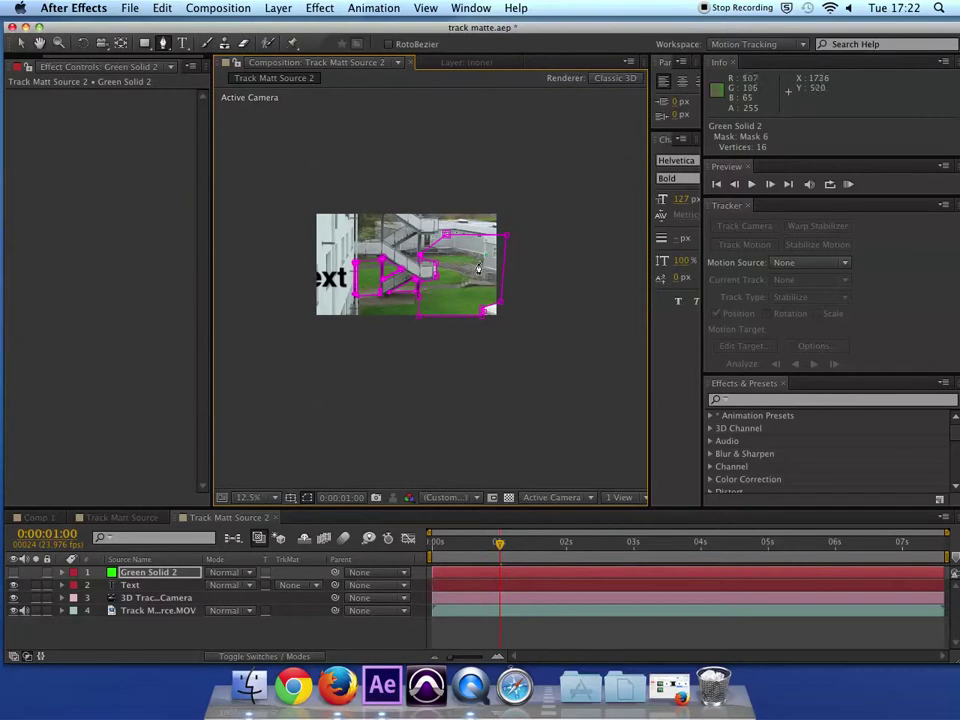
pyautogui.click(13, 572)
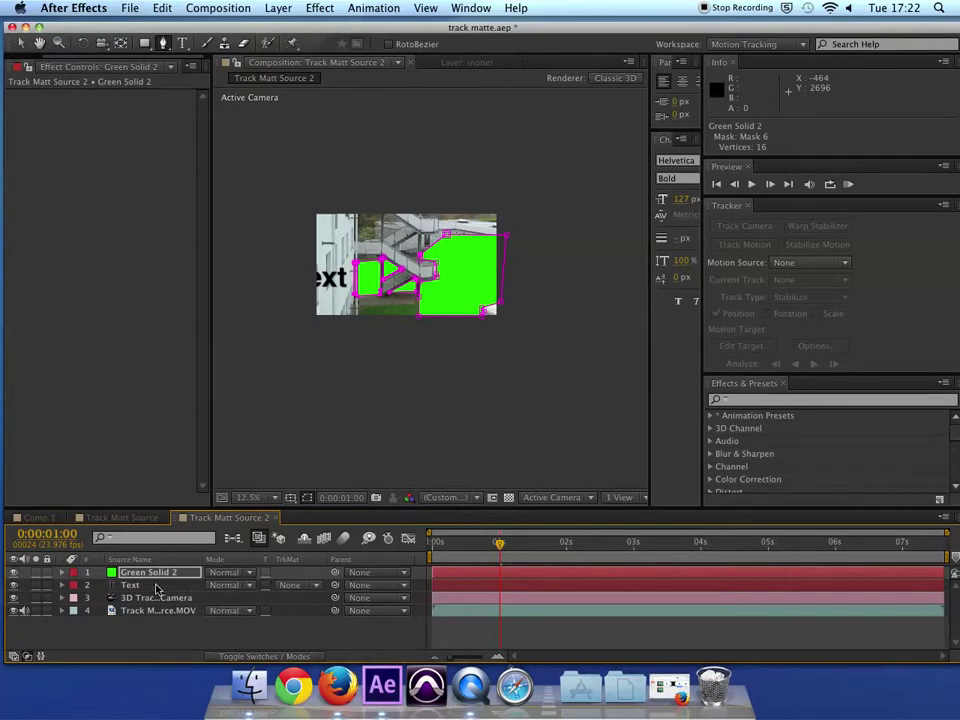
pyautogui.click(296, 586)
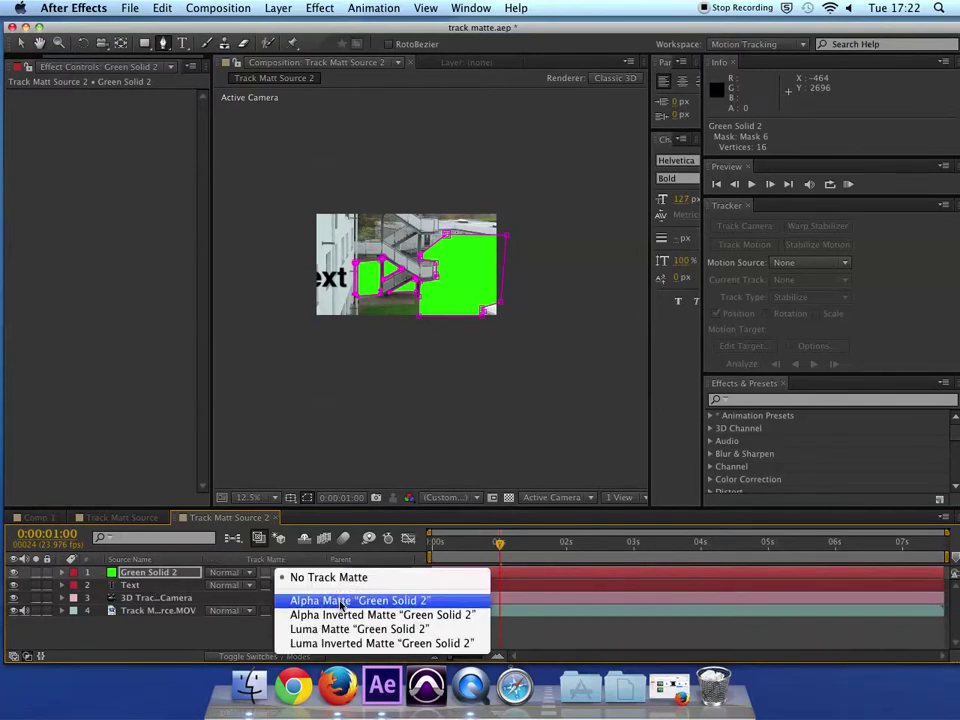
pyautogui.click(340, 602)
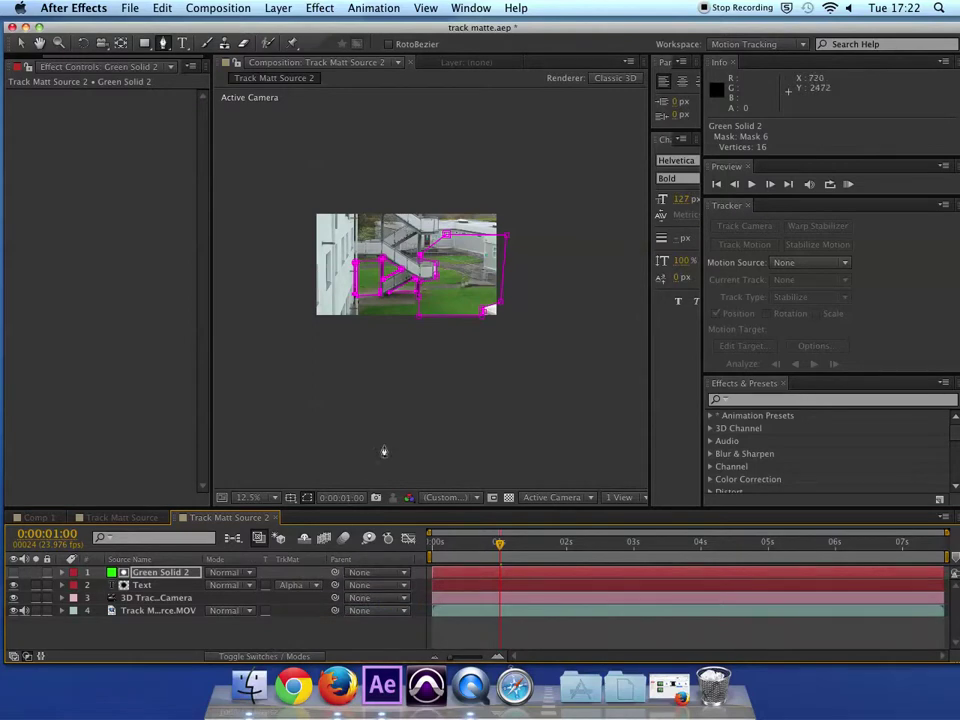
# Move the Text layer along its X axis to about 676.1, 575.6, -4061.4, beside the building wall
pyautogui.scroll(4, 386, 450)
pyautogui.scroll(-2, 386, 450)
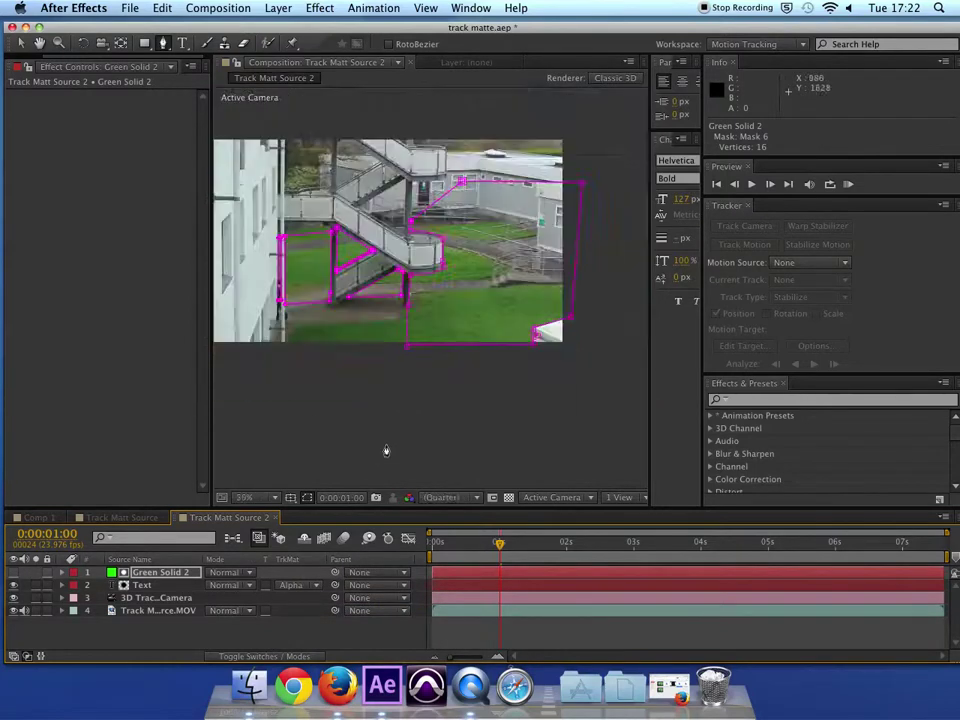
pyautogui.click(142, 585)
pyautogui.moveTo(305, 280); pyautogui.dragTo(384, 250)
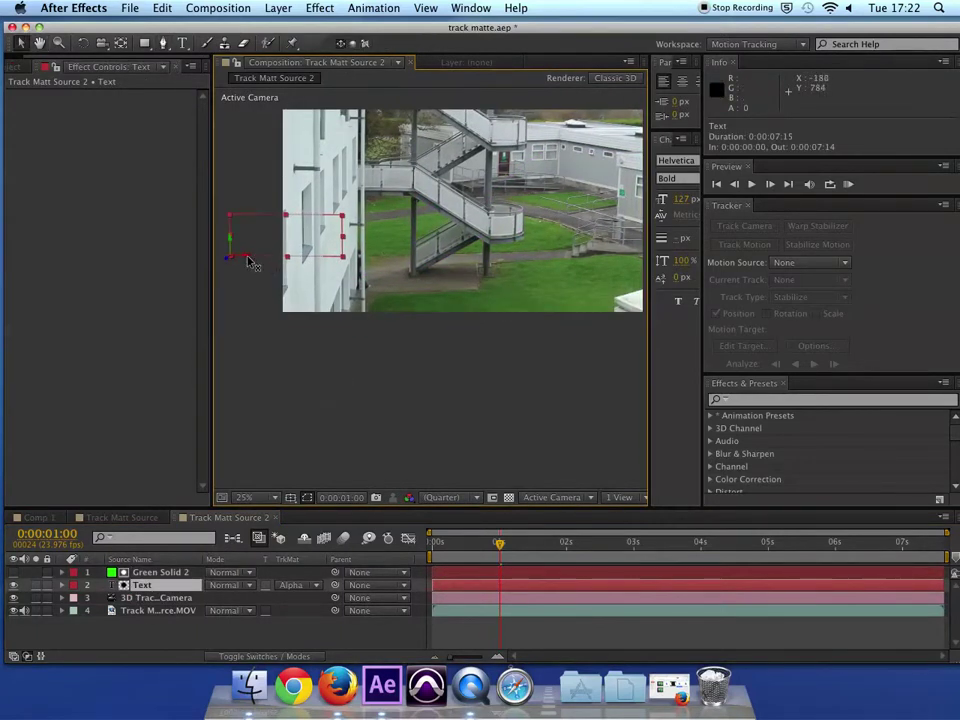
pyautogui.moveTo(252, 261)
pyautogui.mouseDown()
pyautogui.moveTo(315, 270)
pyautogui.moveTo(253, 268)
pyautogui.mouseUp()
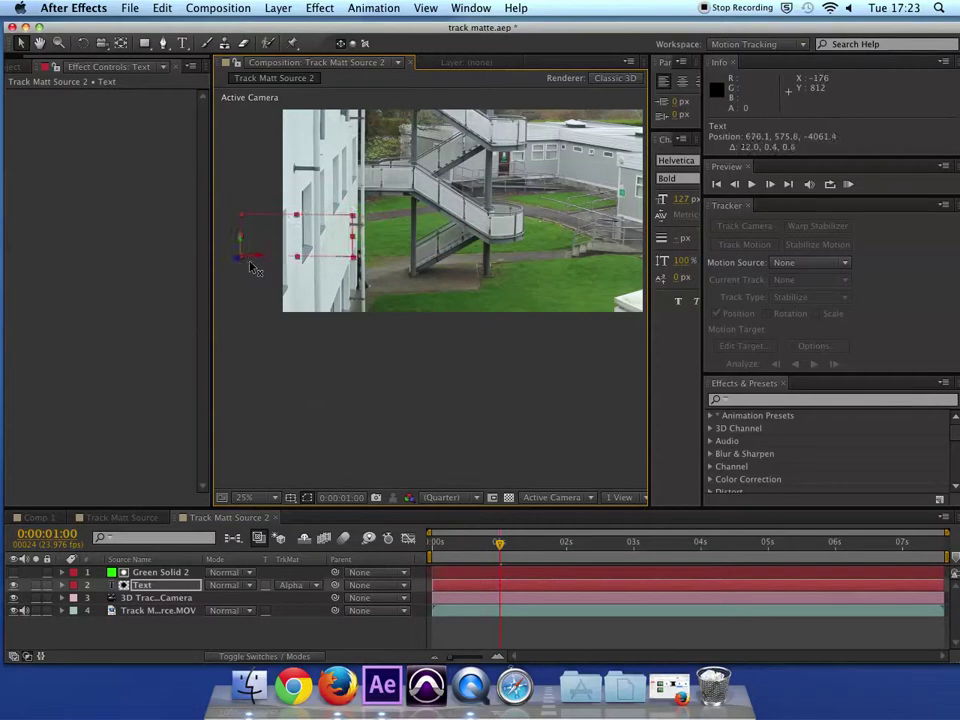
# Make Green Solid 2 a 3D layer and move it to about 855.8, 492, 0 to realign its masks with the staircase
pyautogui.click(173, 574)
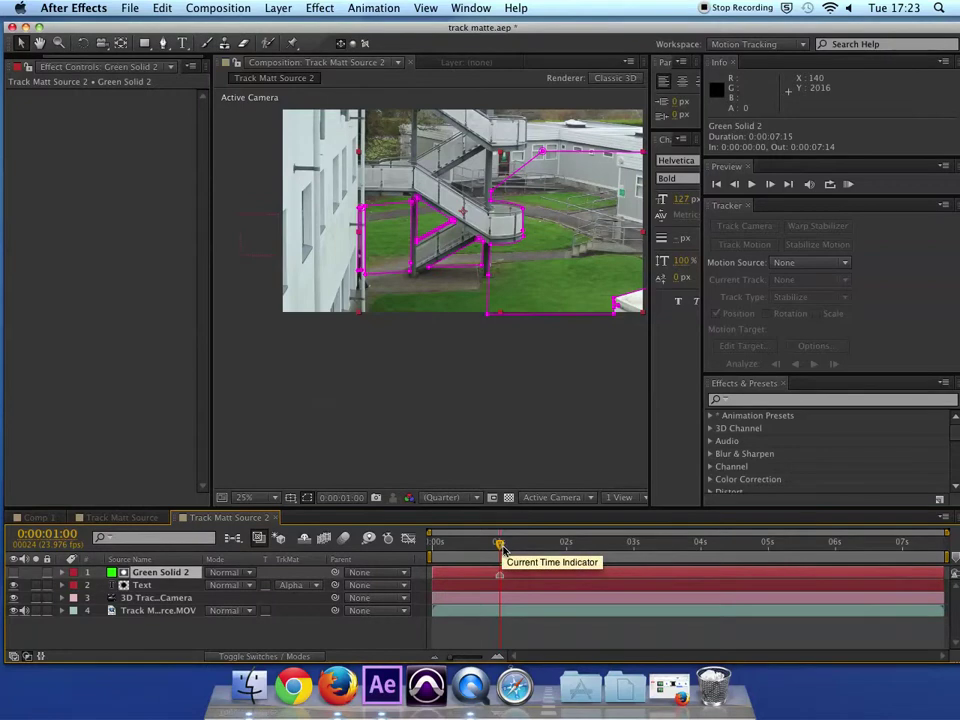
pyautogui.moveTo(501, 545)
pyautogui.mouseDown()
pyautogui.moveTo(540, 549)
pyautogui.moveTo(500, 549)
pyautogui.mouseUp()
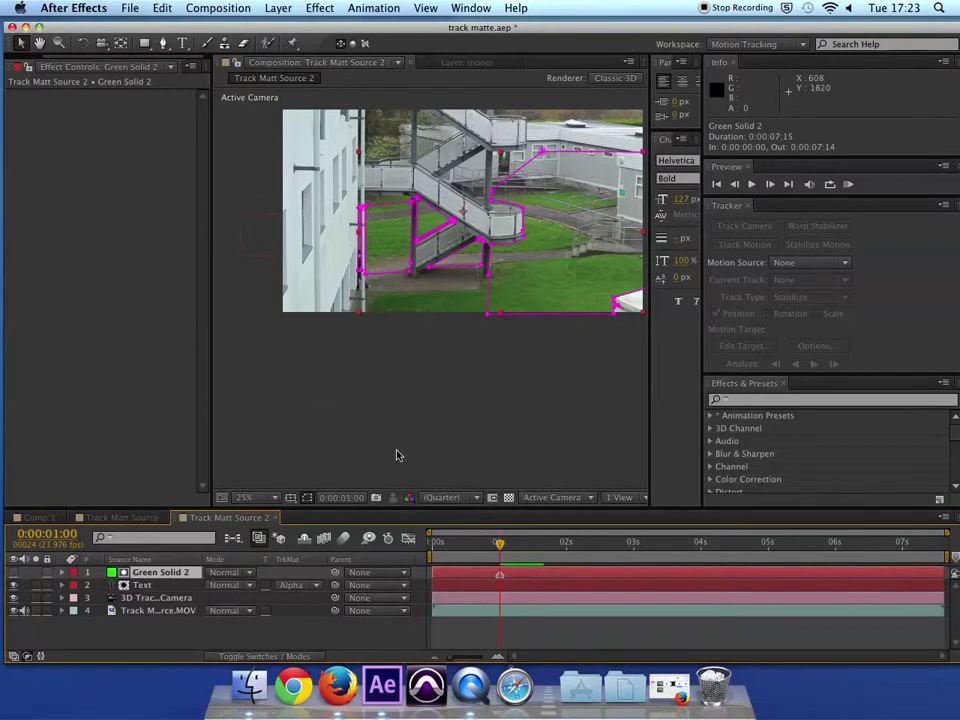
pyautogui.click(264, 656)
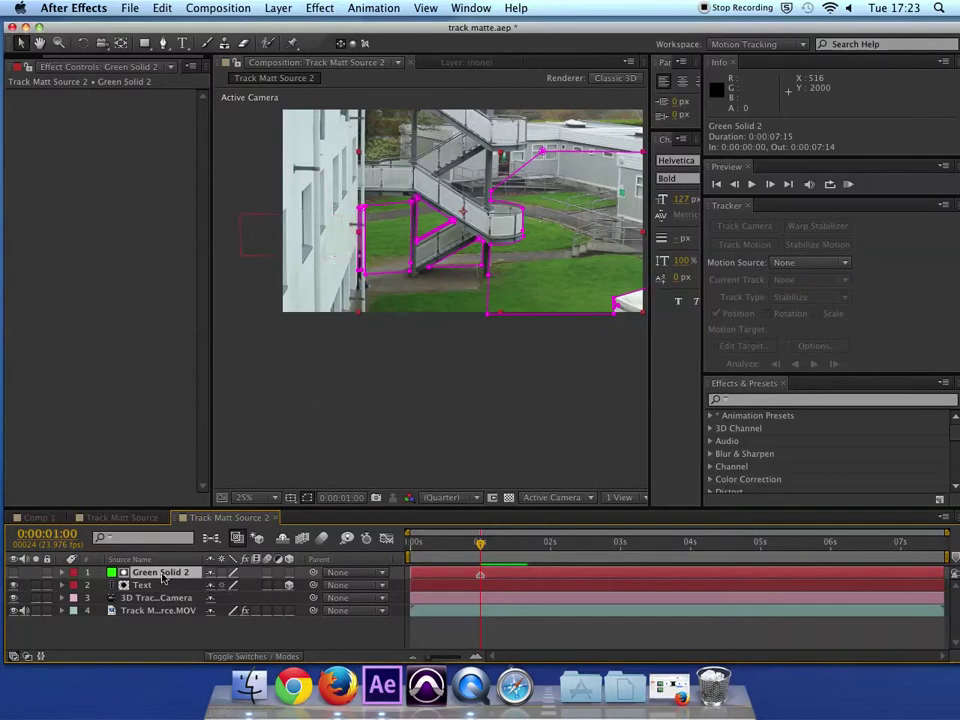
pyautogui.moveTo(467, 424); pyautogui.dragTo(448, 407)
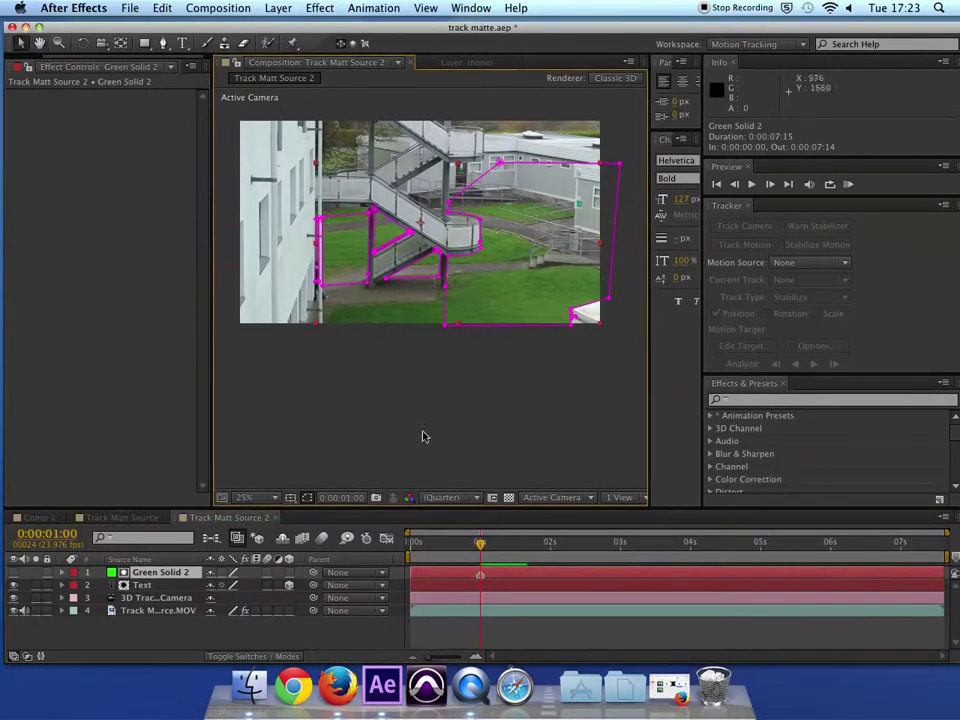
pyautogui.click(289, 573)
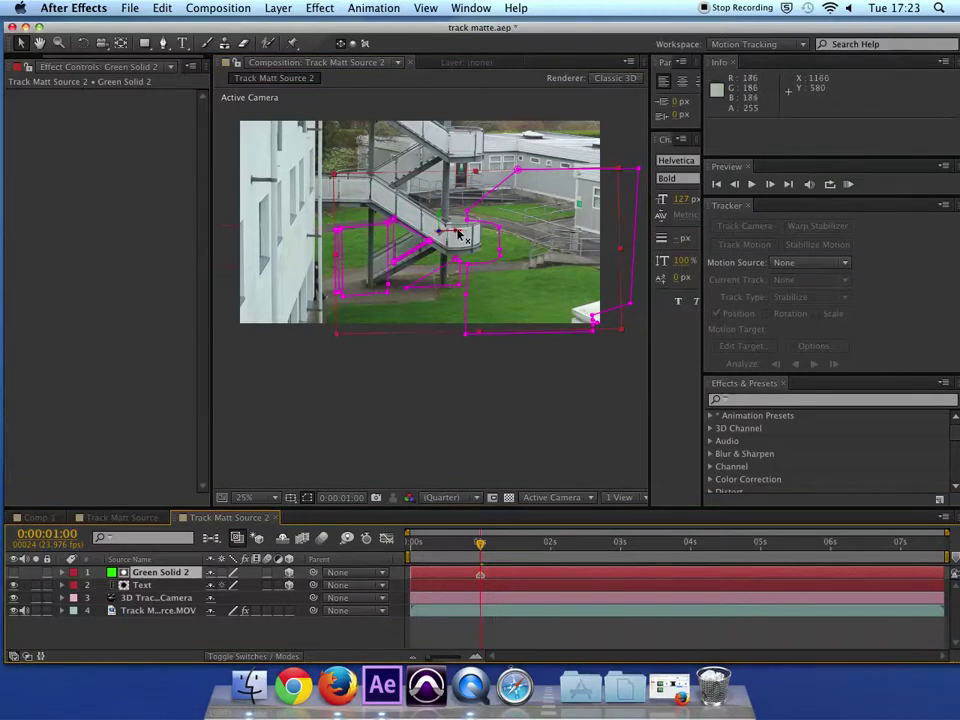
pyautogui.moveTo(458, 235); pyautogui.dragTo(421, 212)
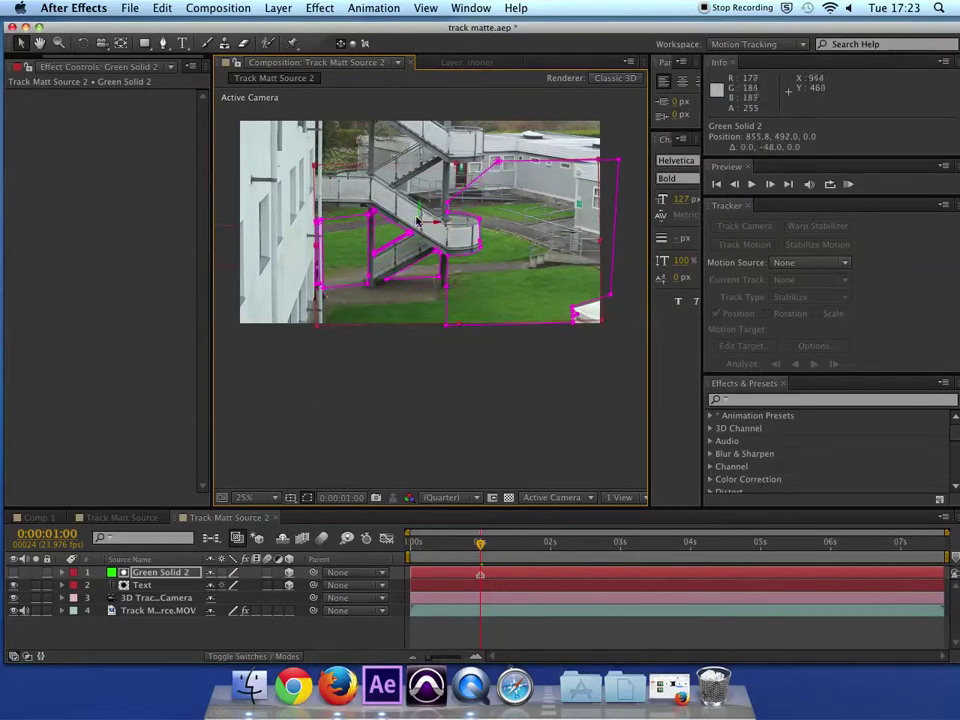
# Fine-tune Green Solid 2 against the lower handrail with orientation about 0°, 359°, 1.3° and position about 855.7, 494, 0
pyautogui.scroll(4, 392, 250)
pyautogui.scroll(2, 390, 244)
pyautogui.moveTo(360, 222); pyautogui.dragTo(531, 302)
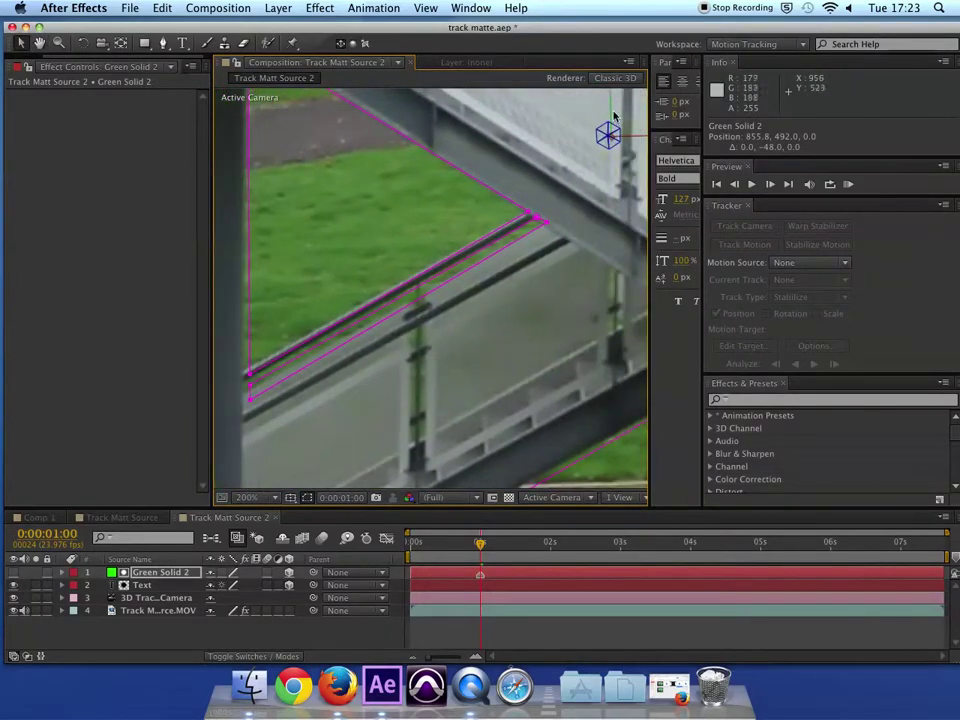
pyautogui.moveTo(612, 113); pyautogui.dragTo(612, 108)
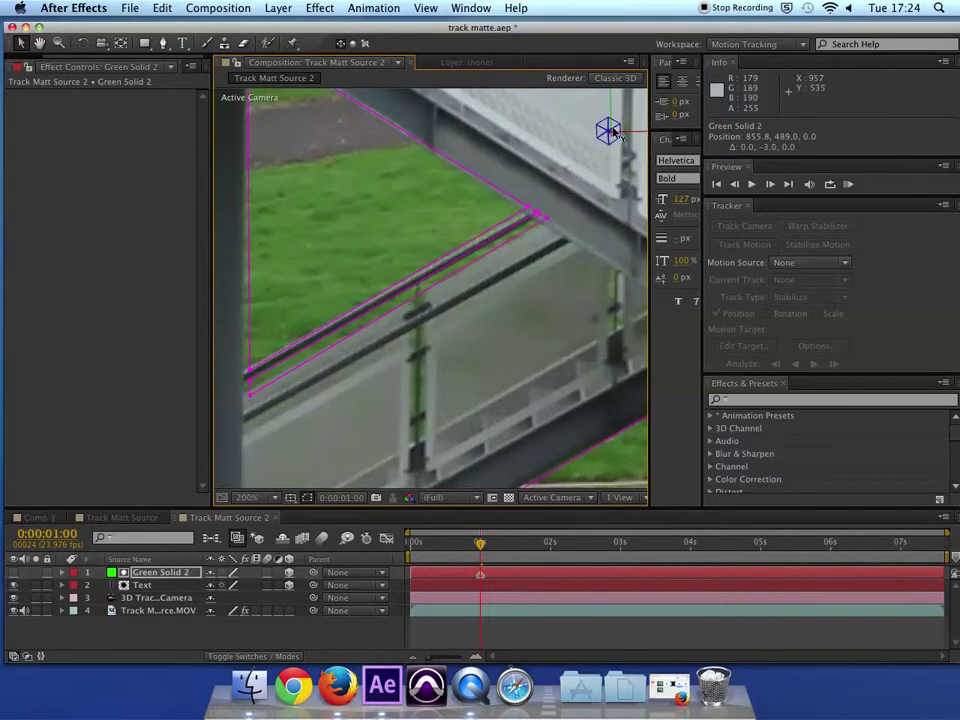
pyautogui.press('w')
pyautogui.moveTo(608, 130); pyautogui.dragTo(610, 132)
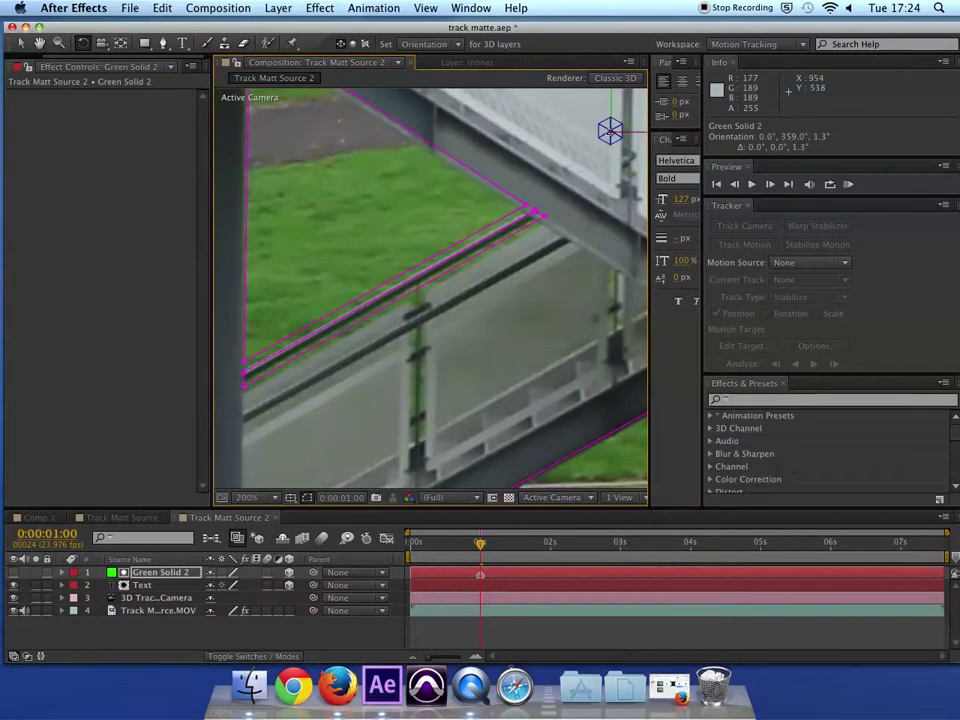
pyautogui.press('v')
pyautogui.moveTo(613, 100); pyautogui.dragTo(613, 107)
pyautogui.scroll(-4, 365, 230)
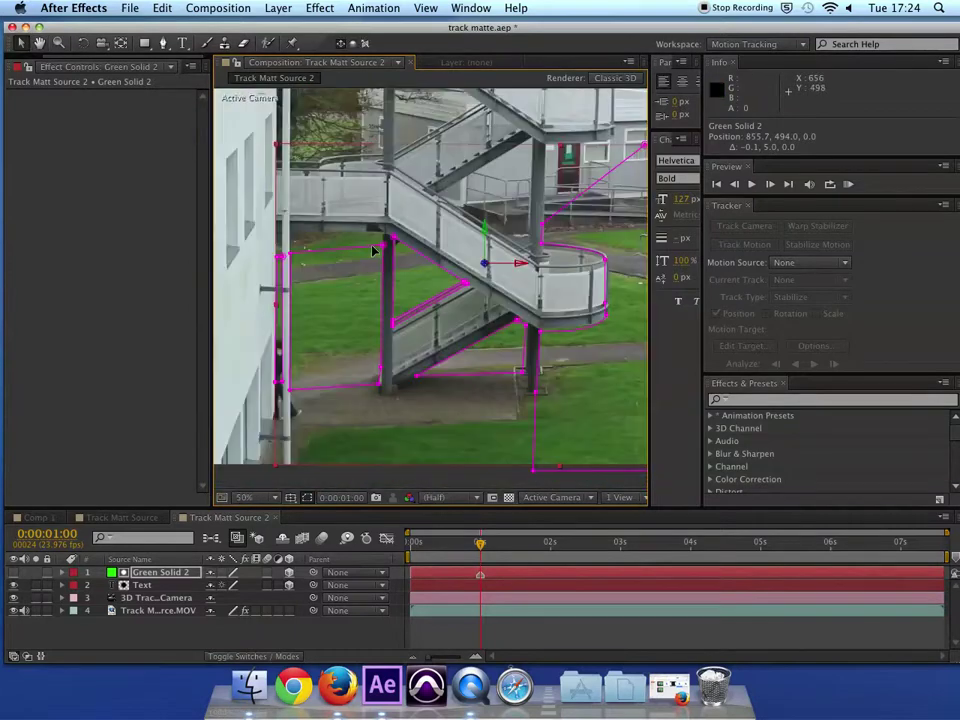
pyautogui.scroll(-1, 440, 300)
# Check the mask alignment across the footage, and set a Position keyframe on the Text layer at 0:00:00:18
pyautogui.moveTo(480, 543); pyautogui.dragTo(617, 548)
pyautogui.click(135, 588)
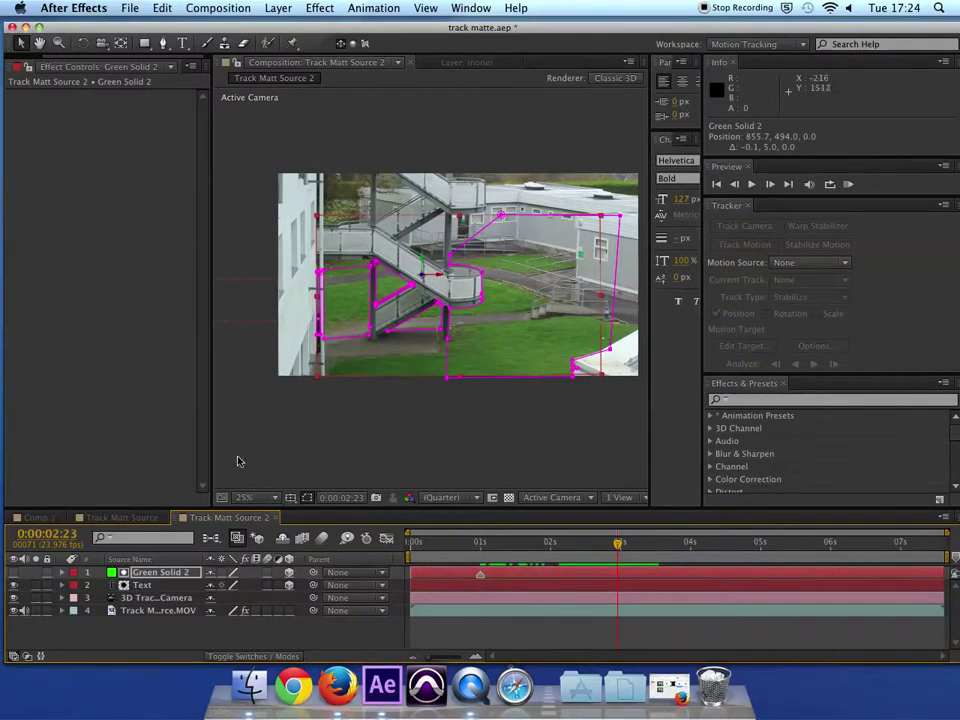
pyautogui.moveTo(504, 541); pyautogui.dragTo(465, 541)
pyautogui.click(140, 585)
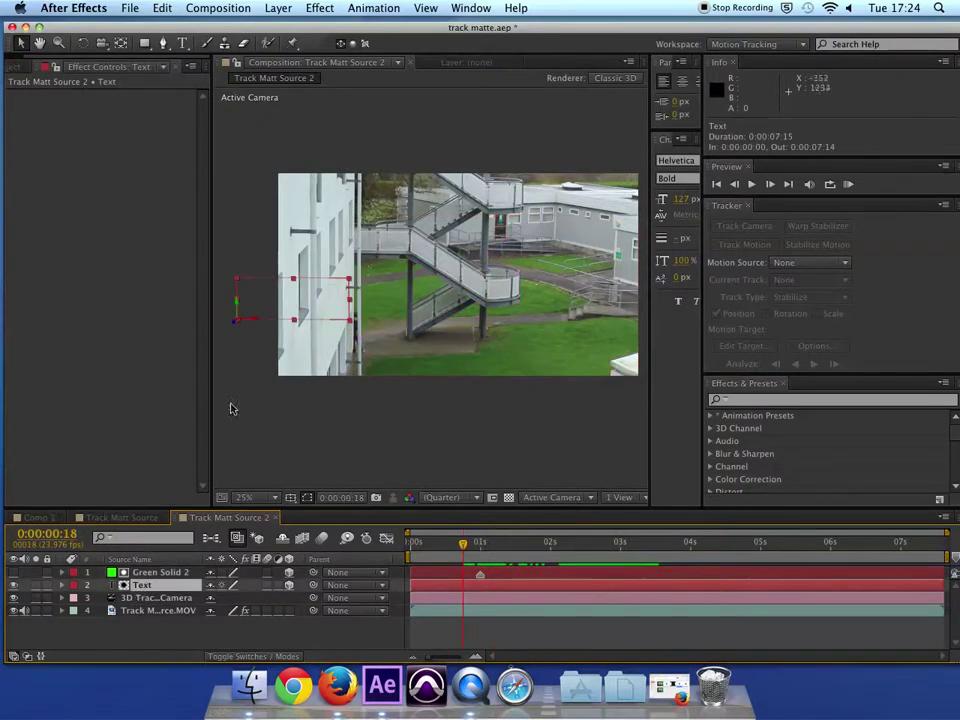
pyautogui.hotkey('alt', 'shift', 'p')
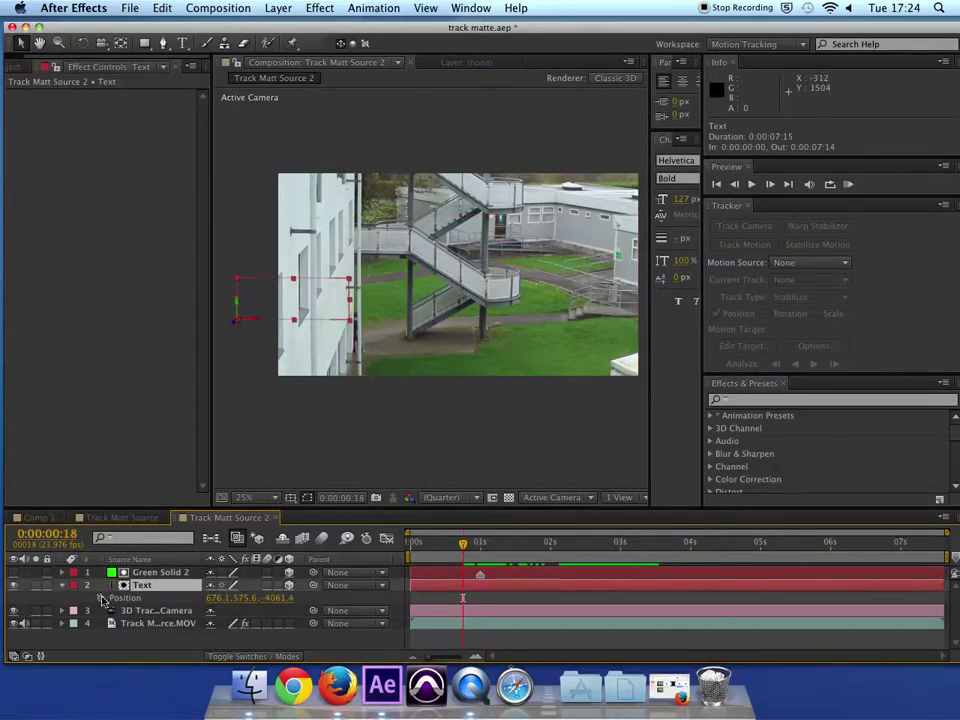
# At 0:00:05:12, move the Text layer along its X axis past the staircase to about 1019.8, 585.7, -4051.3
pyautogui.moveTo(464, 545); pyautogui.dragTo(797, 545)
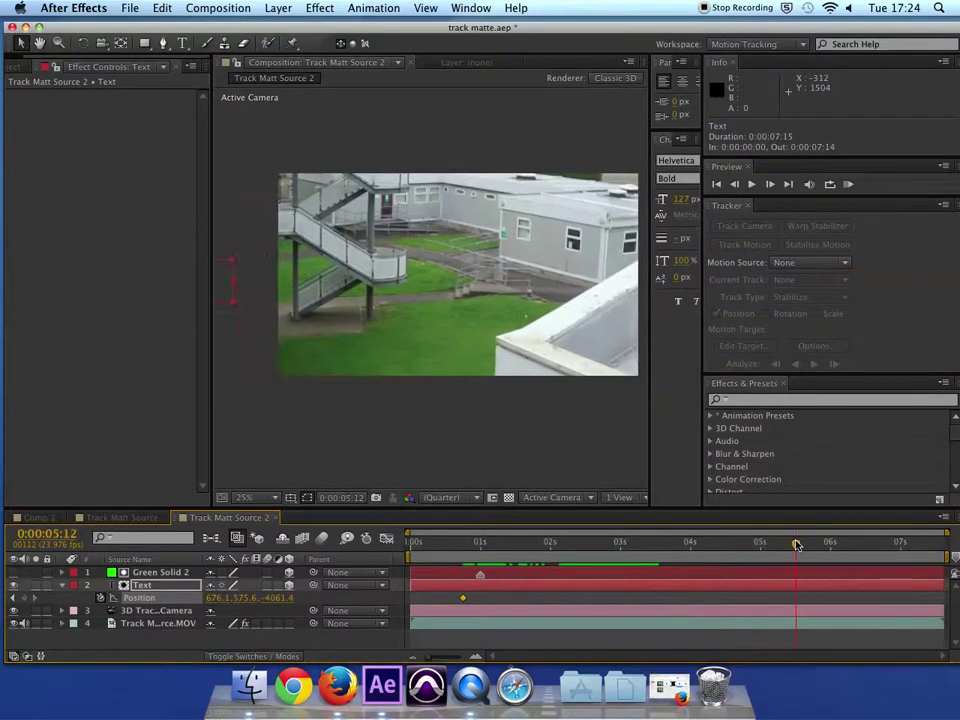
pyautogui.hscroll(-5, 443, 332)
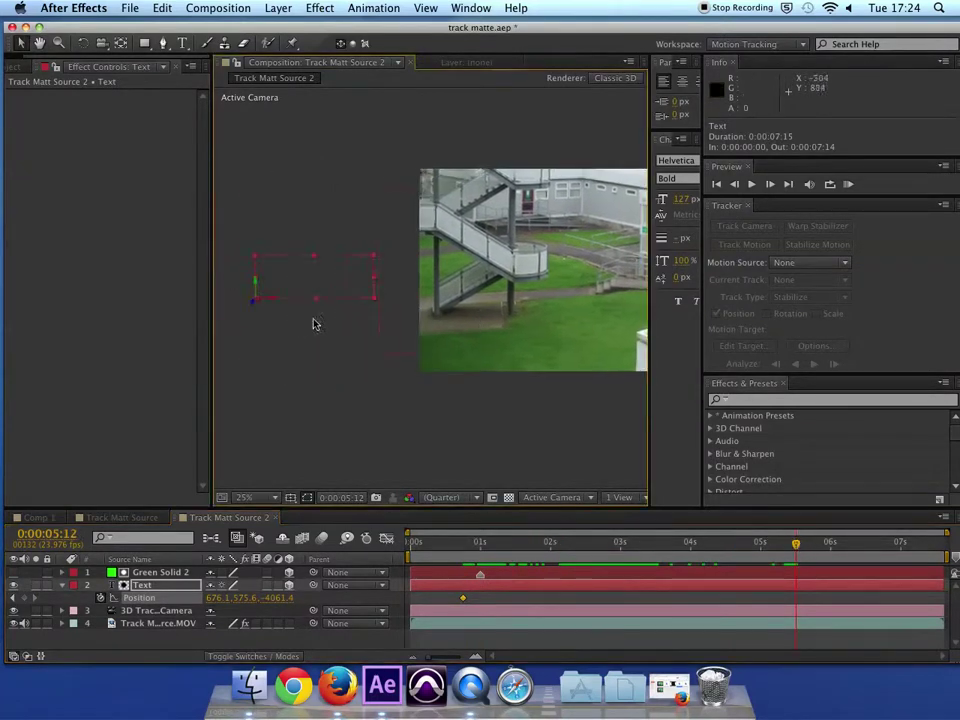
pyautogui.moveTo(272, 304); pyautogui.dragTo(338, 304)
pyautogui.hscroll(5, 418, 366)
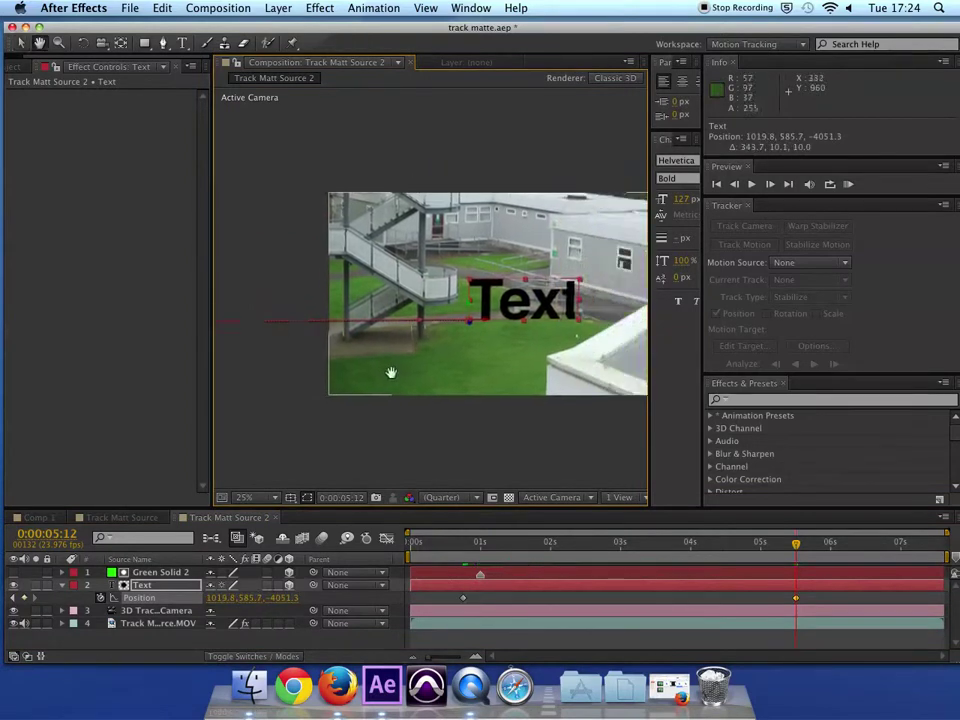
# Render a preview of the text animation and save the project
pyautogui.moveTo(761, 544); pyautogui.dragTo(441, 557)
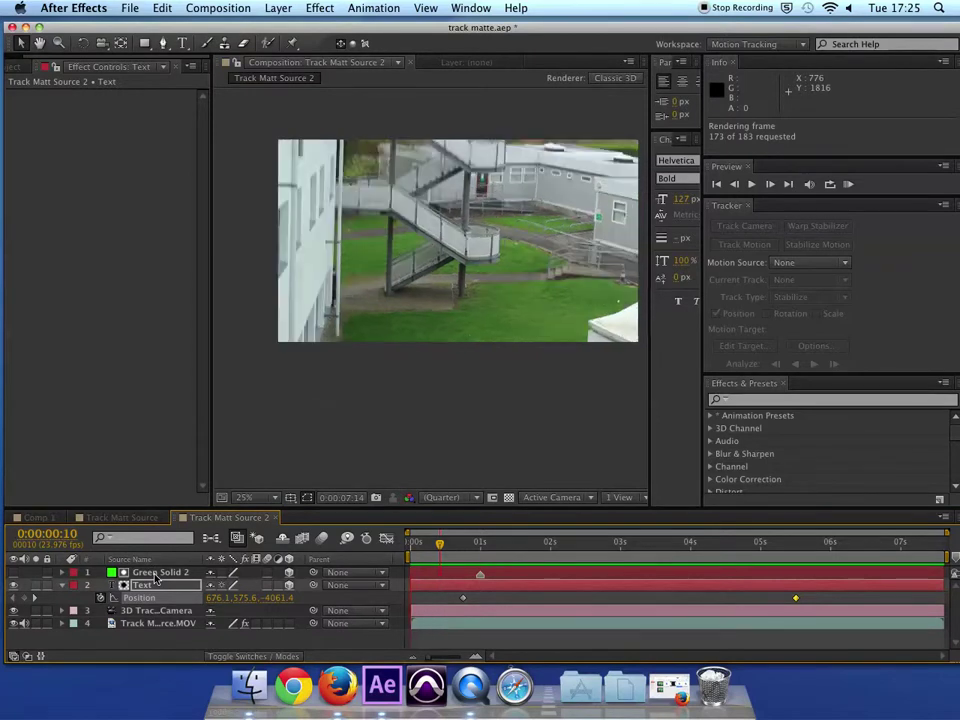
pyautogui.press('space')
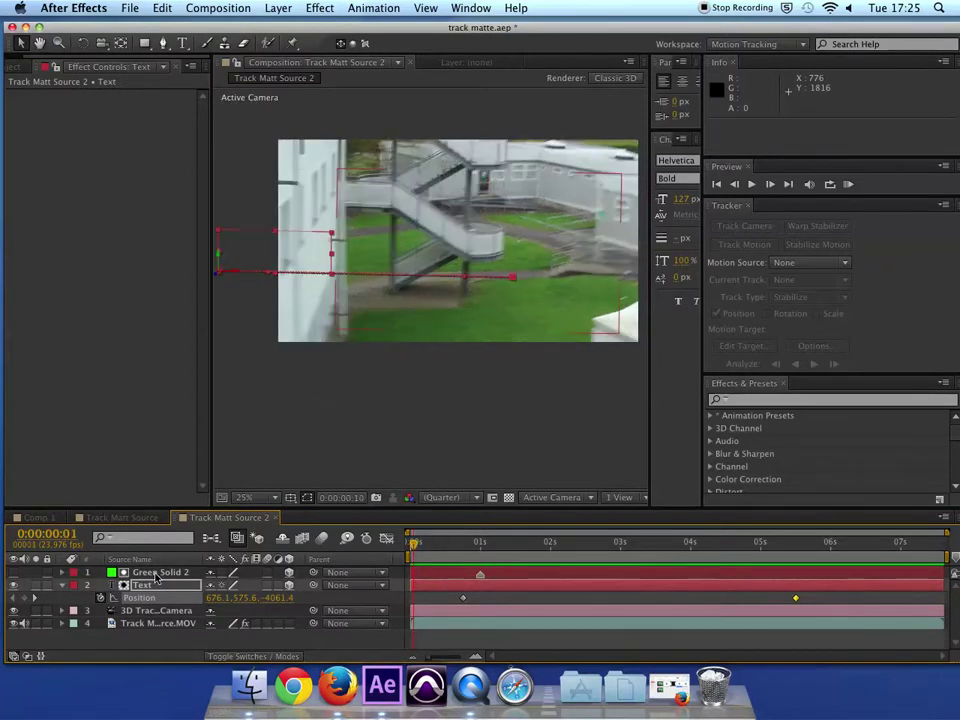
pyautogui.press('super+s')
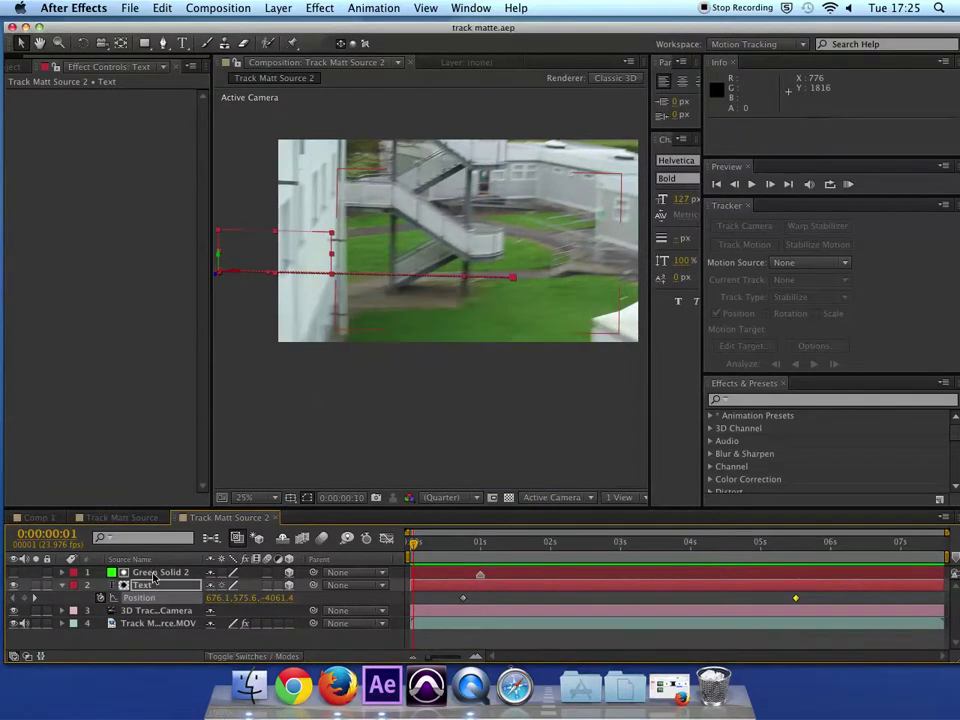
# Play back the text passing behind the staircase, and inspect Green Solid 2's masks around the text at 0:00:03:14
pyautogui.click(160, 573)
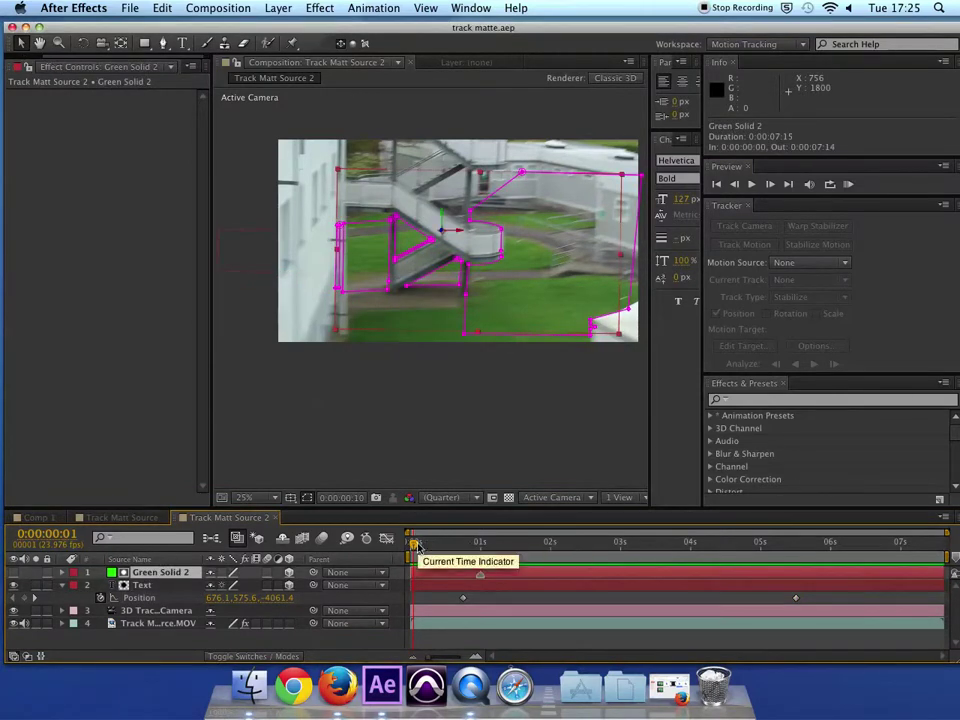
pyautogui.click(420, 418)
pyautogui.press('space')
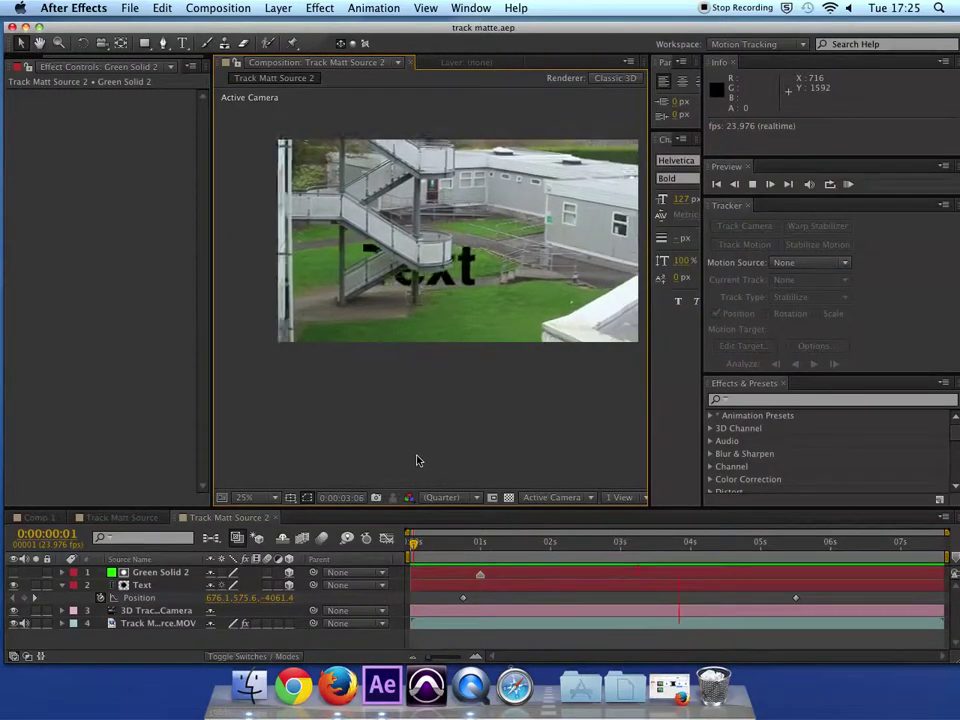
pyautogui.press('space')
pyautogui.click(158, 572)
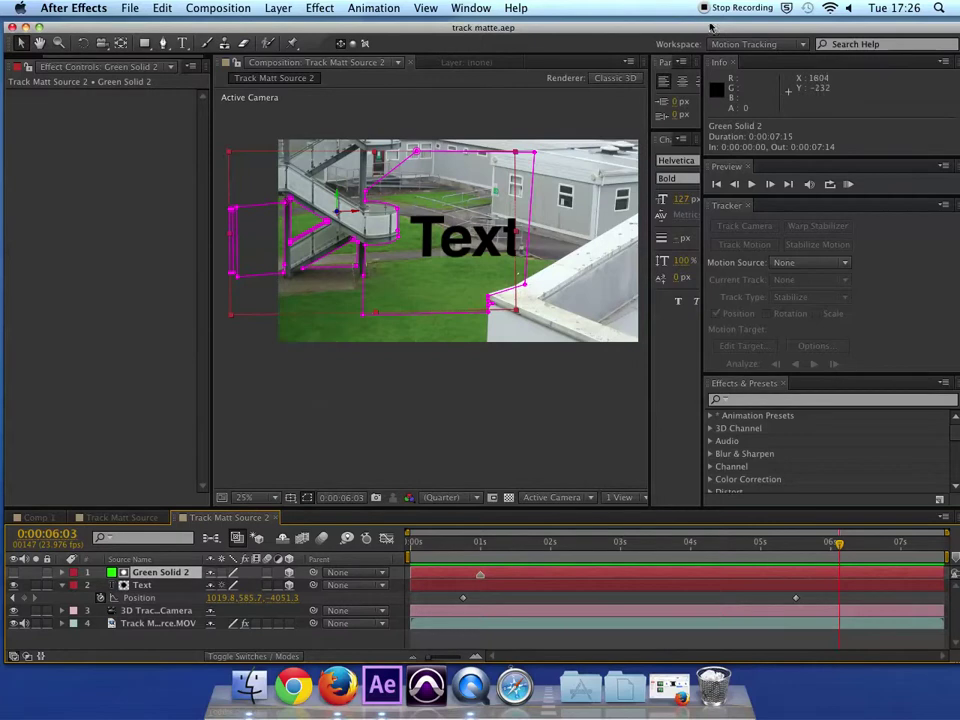
pyautogui.moveTo(716, 549); pyautogui.dragTo(661, 575)
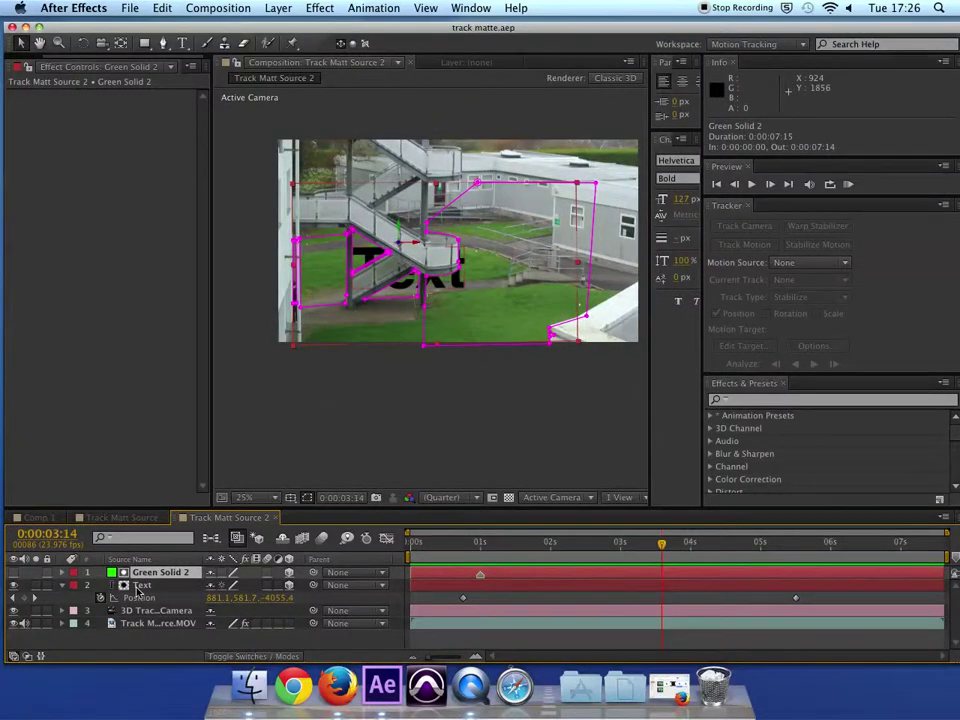